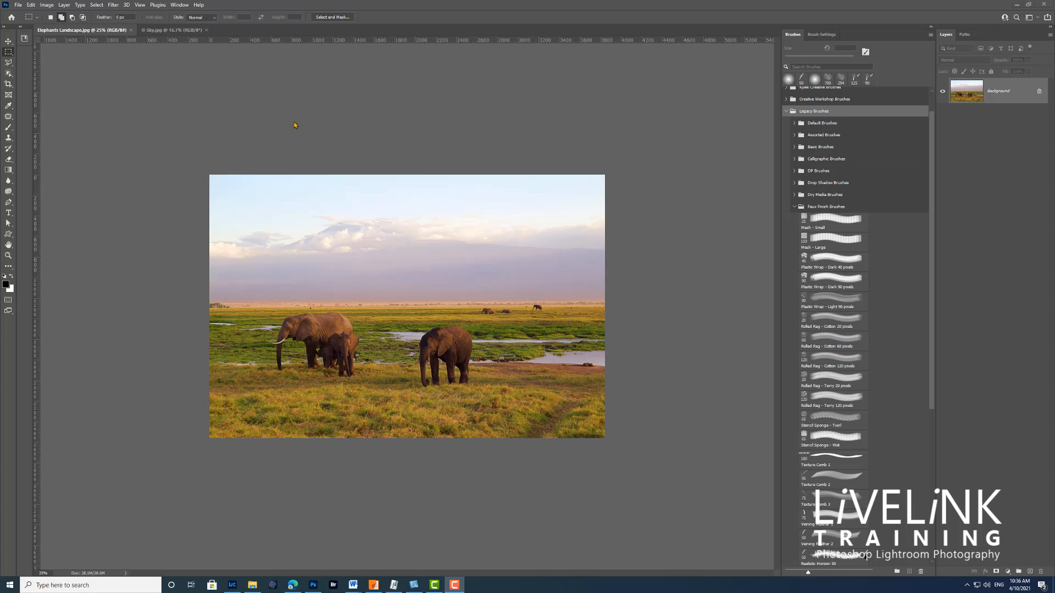
Step: Activate the Brush Tool and choose the Veining Feather 2 brush from the Faux Finish Brushes in the Legacy Brushes set
click(9, 129)
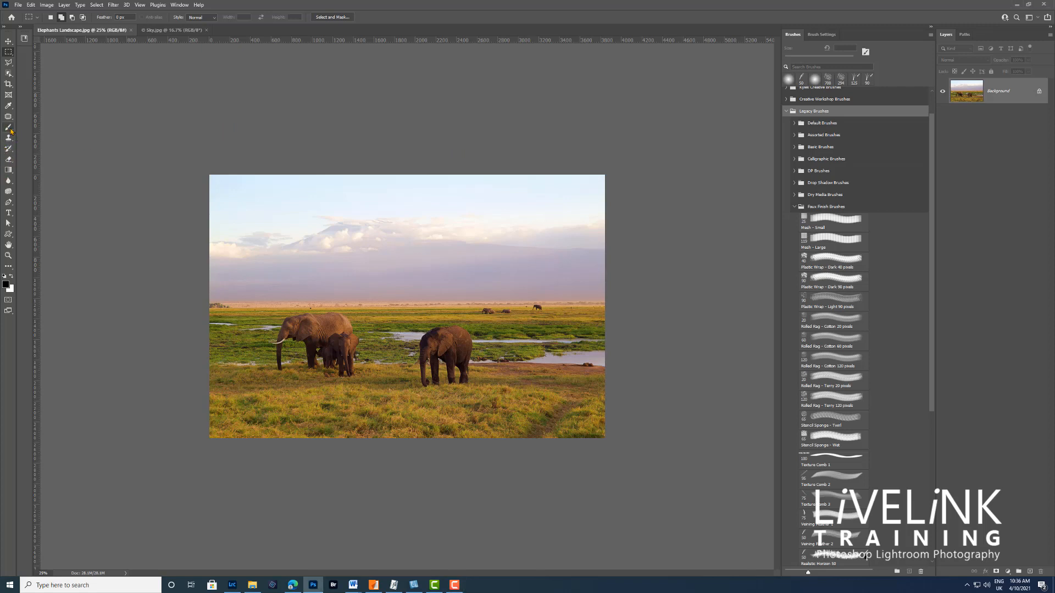
click(9, 130)
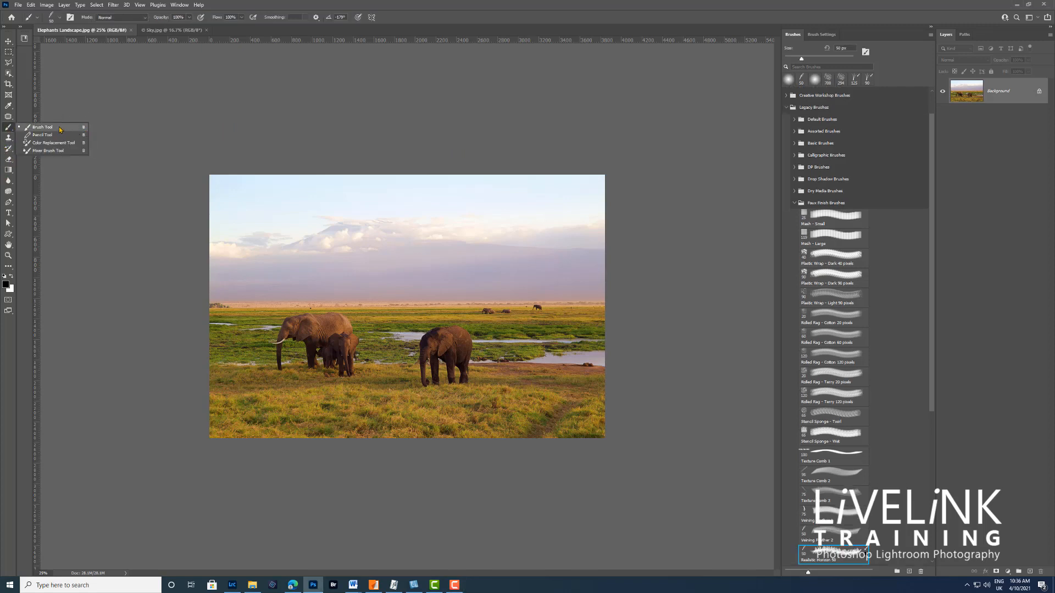
click(75, 127)
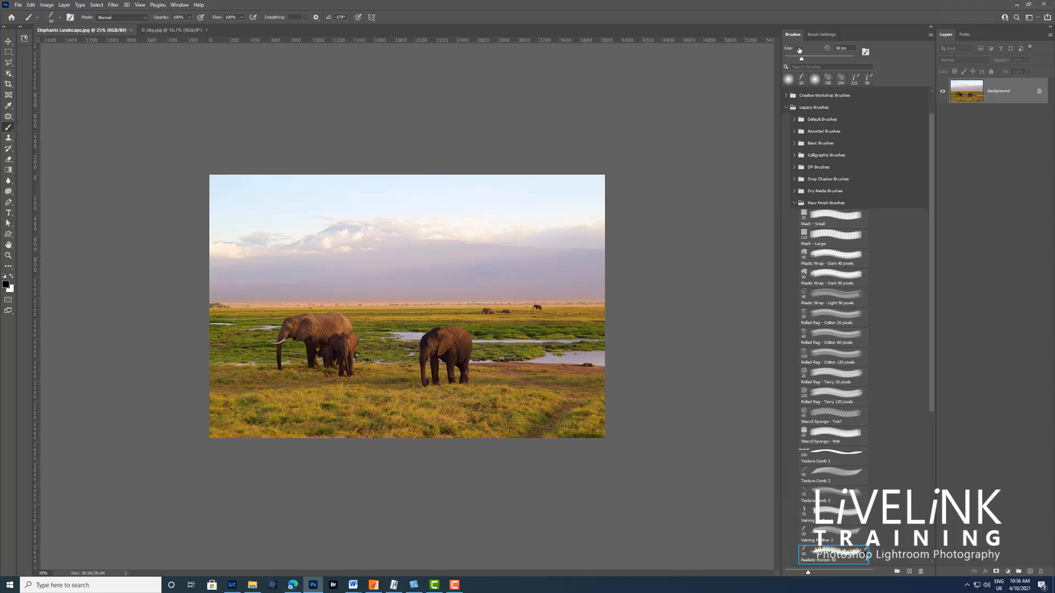
click(930, 36)
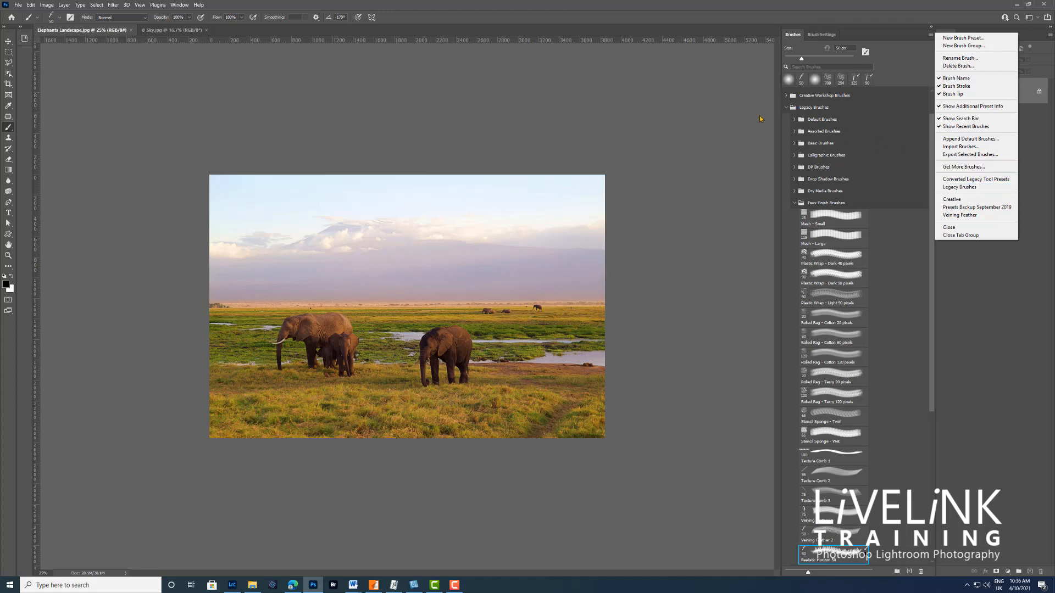
click(691, 110)
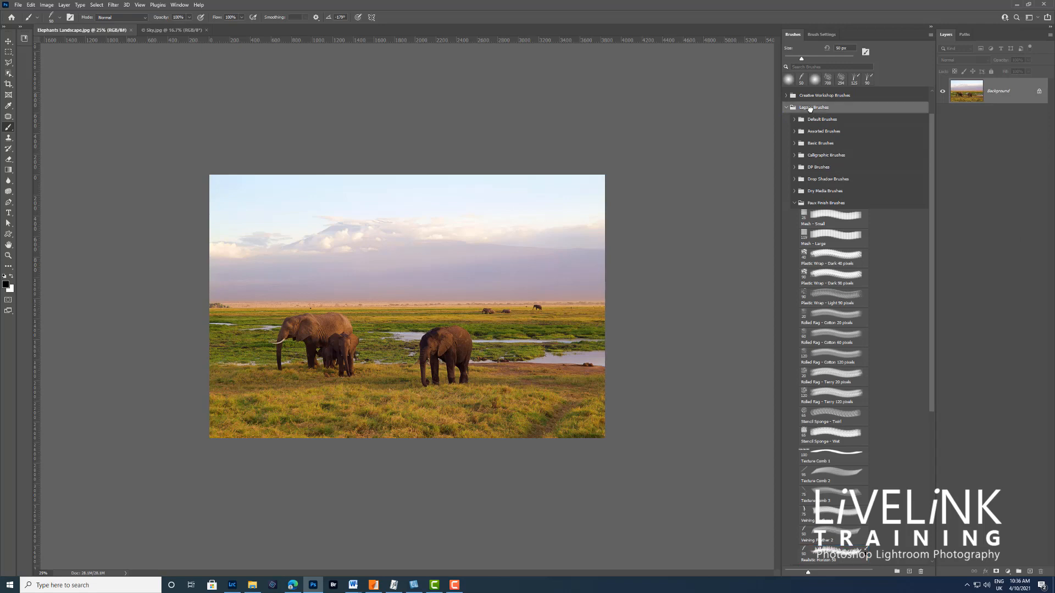
click(811, 109)
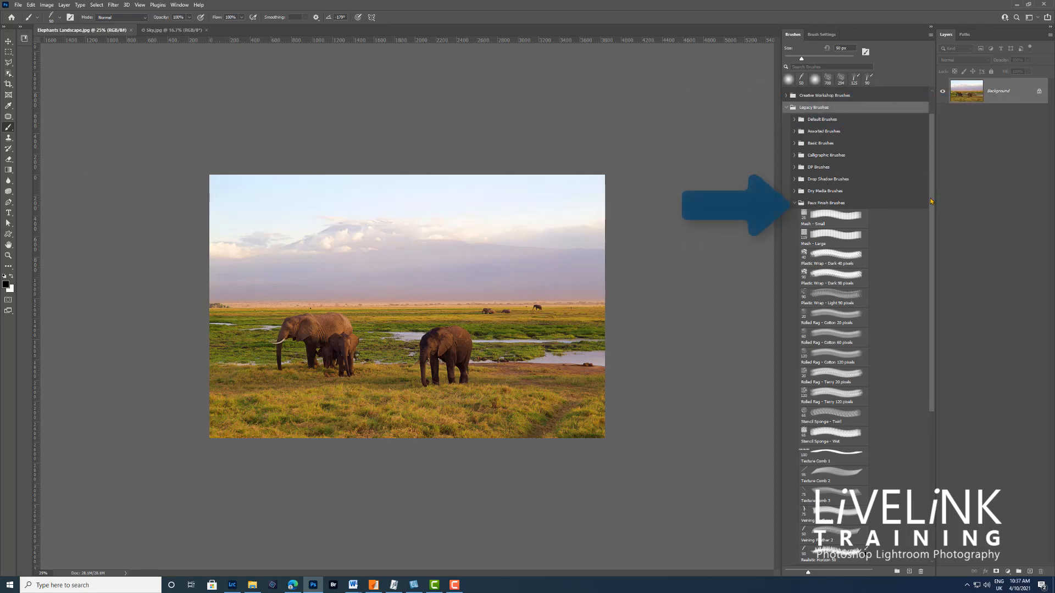
drag(931, 201, 928, 313)
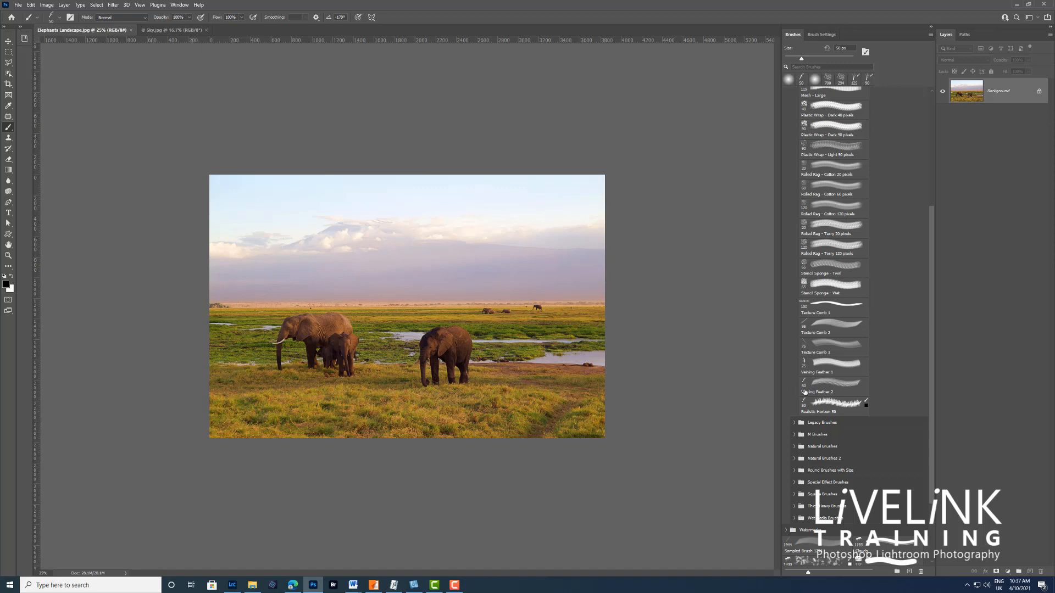
click(856, 383)
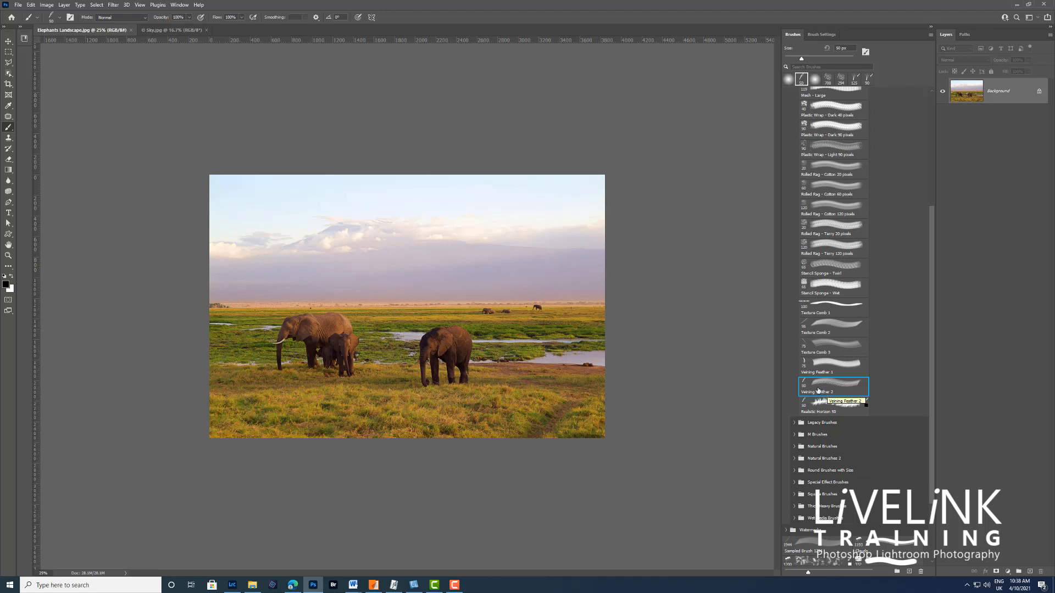
Step: Enable Shape Dynamics for the brush with a size jitter of 5% and an angle jitter of about 15%
click(826, 35)
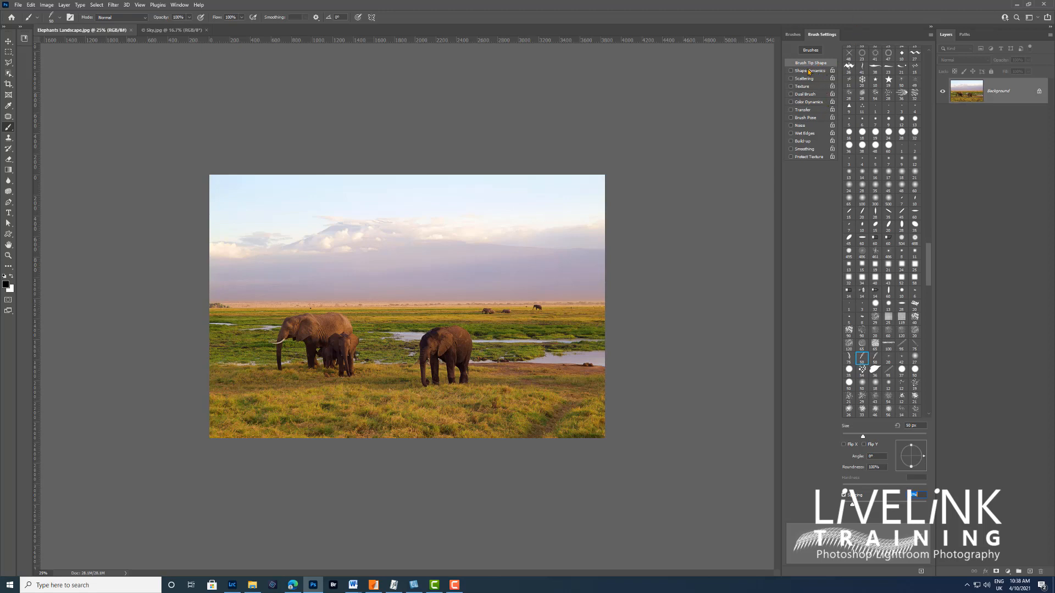
click(810, 71)
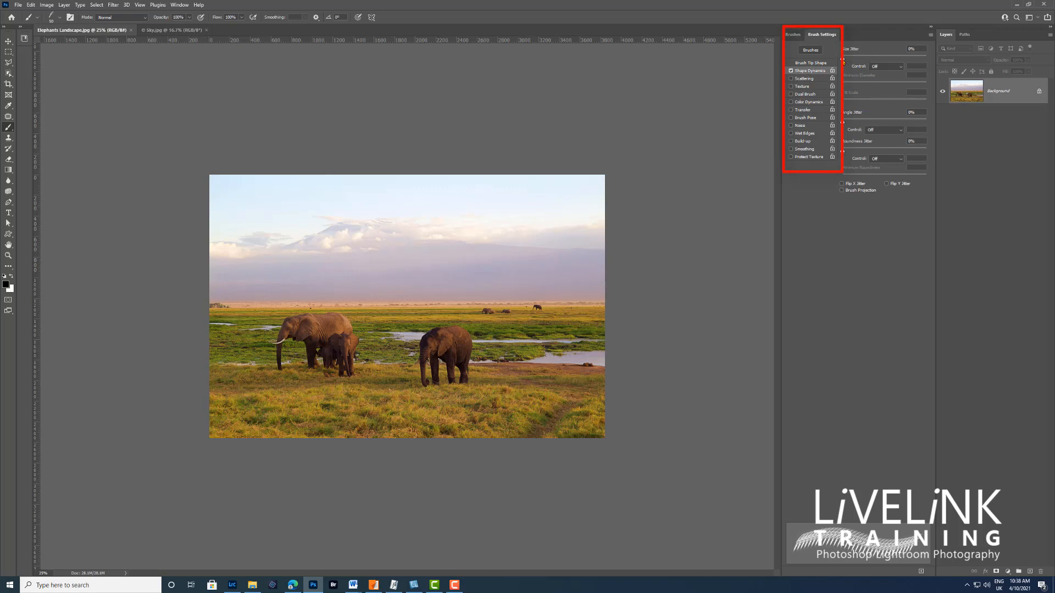
drag(843, 60, 847, 61)
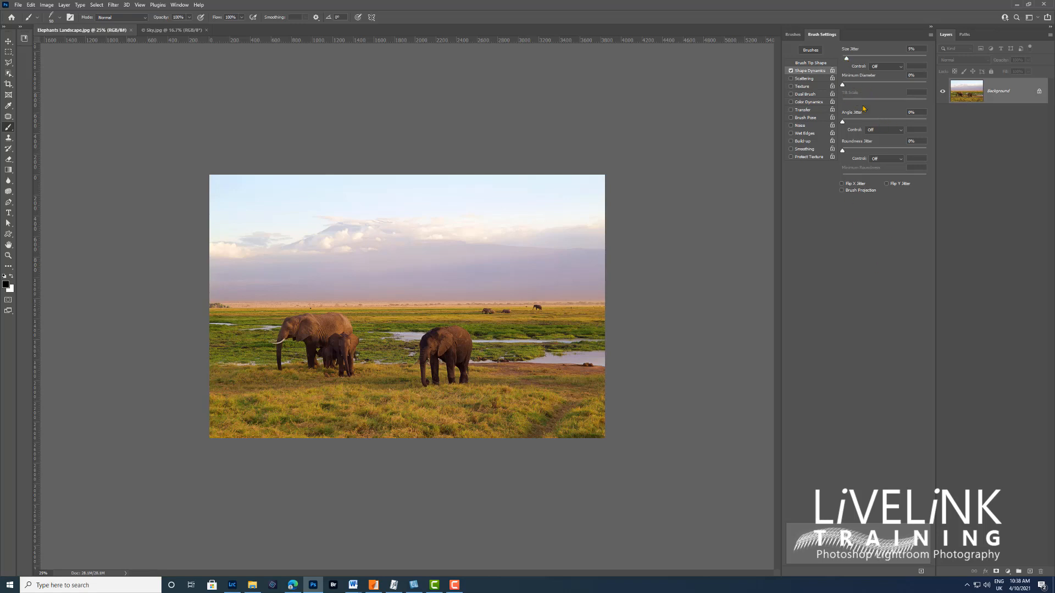
drag(841, 121, 856, 127)
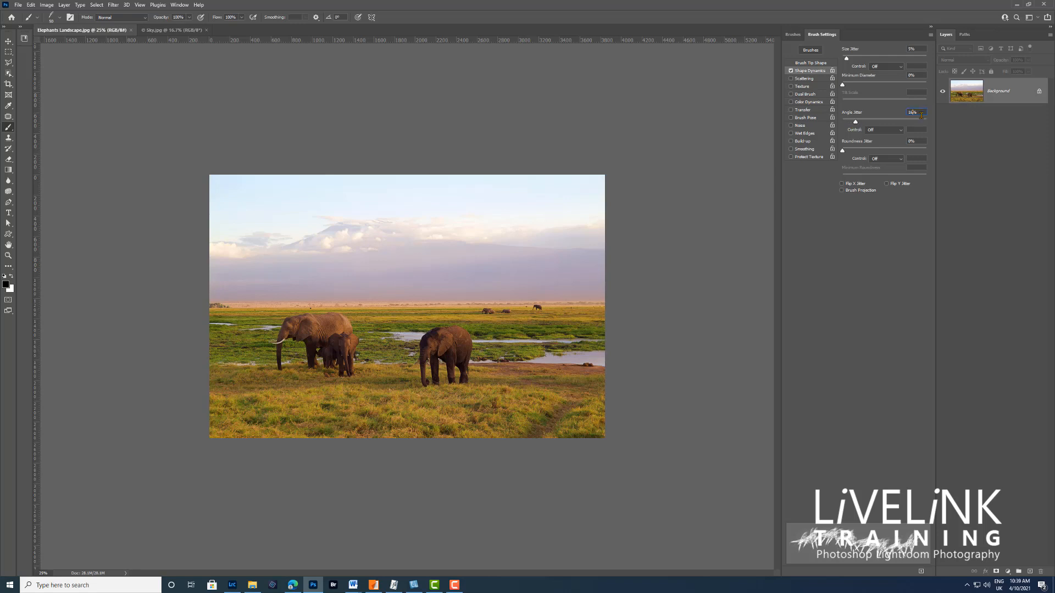
key(Down)
Step: Enable Scattering for the brush on both axes with a scatter value of 5%
click(805, 79)
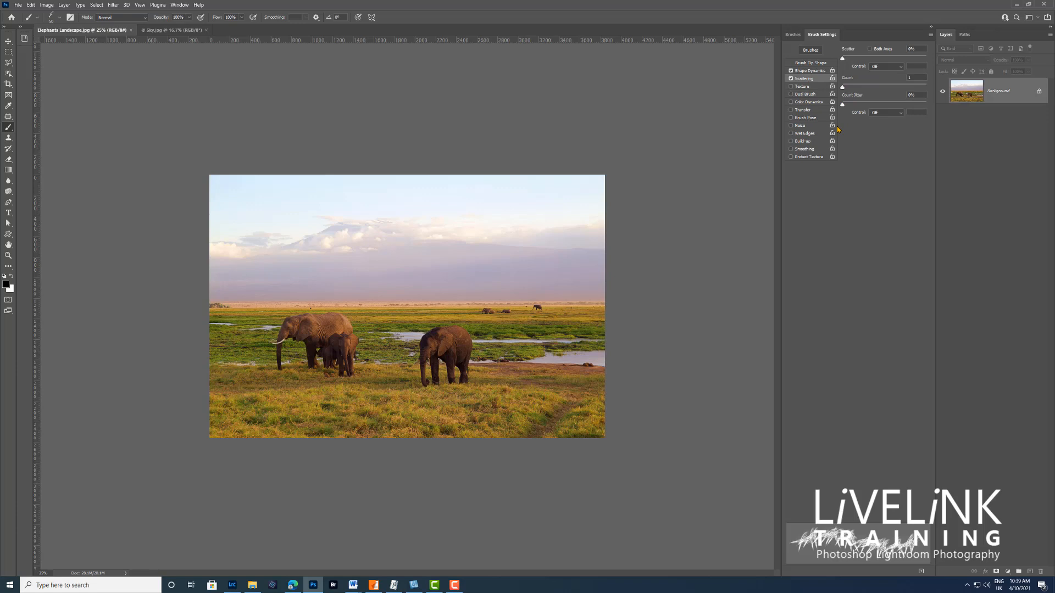
click(871, 49)
text(5)
key(Return)
Step: Tighten the brush tip's spacing and flip the tip over by setting its angle to -180°
click(813, 64)
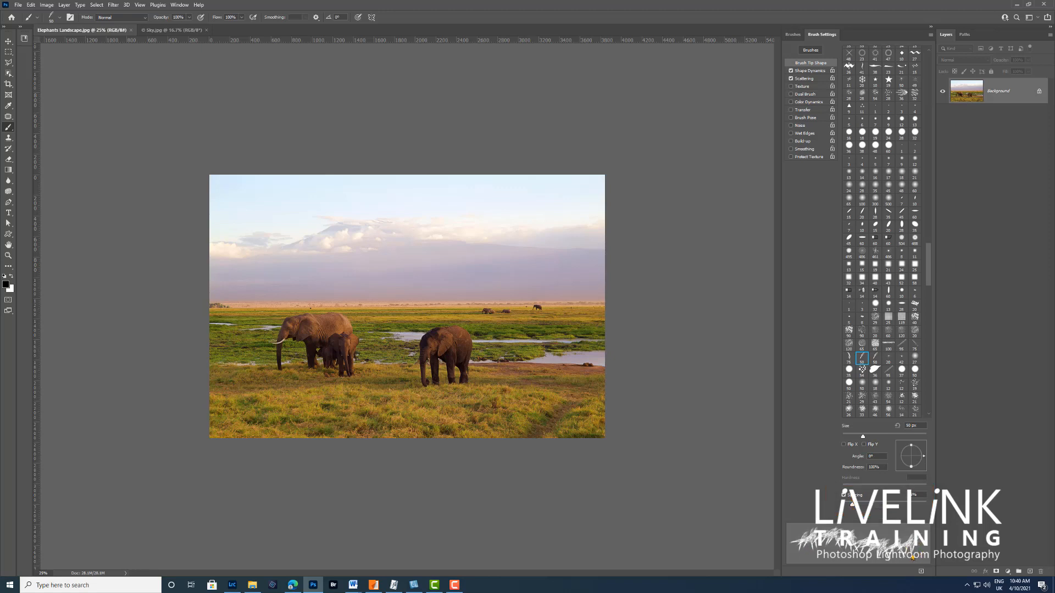
drag(852, 505, 847, 510)
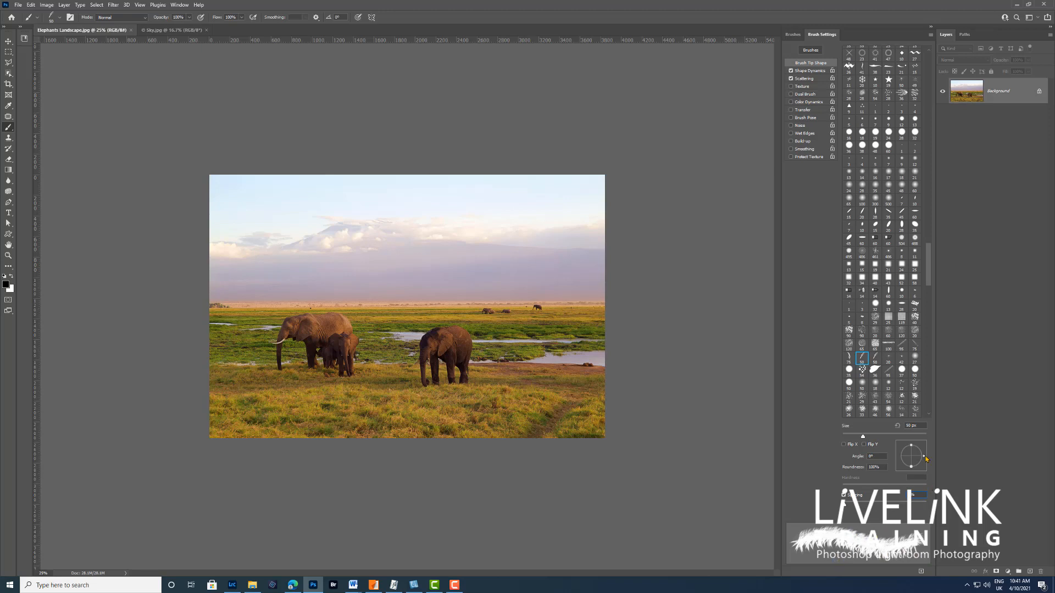
drag(926, 460, 926, 466)
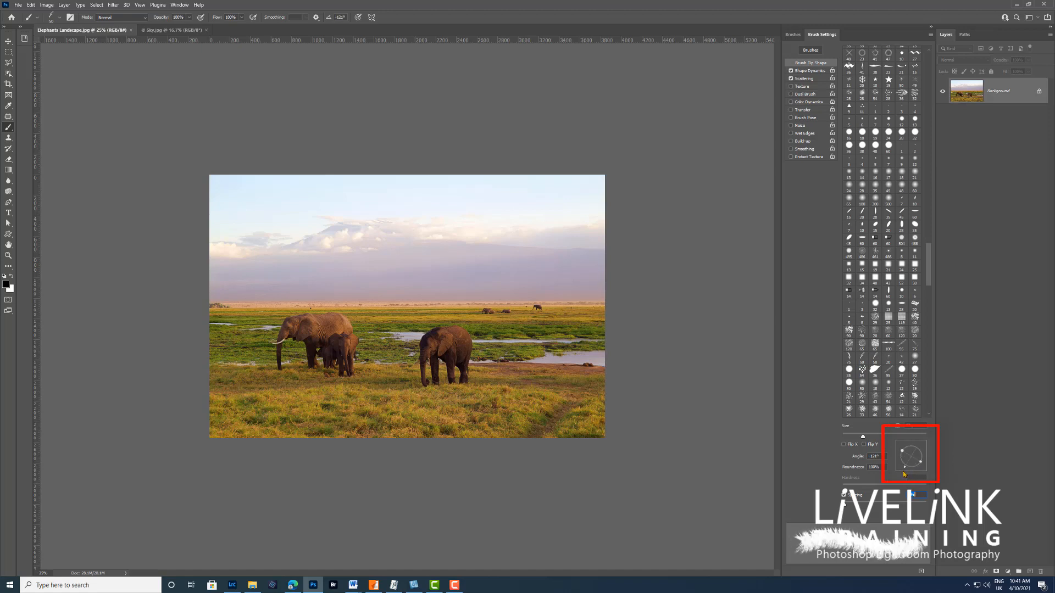
drag(926, 466, 899, 460)
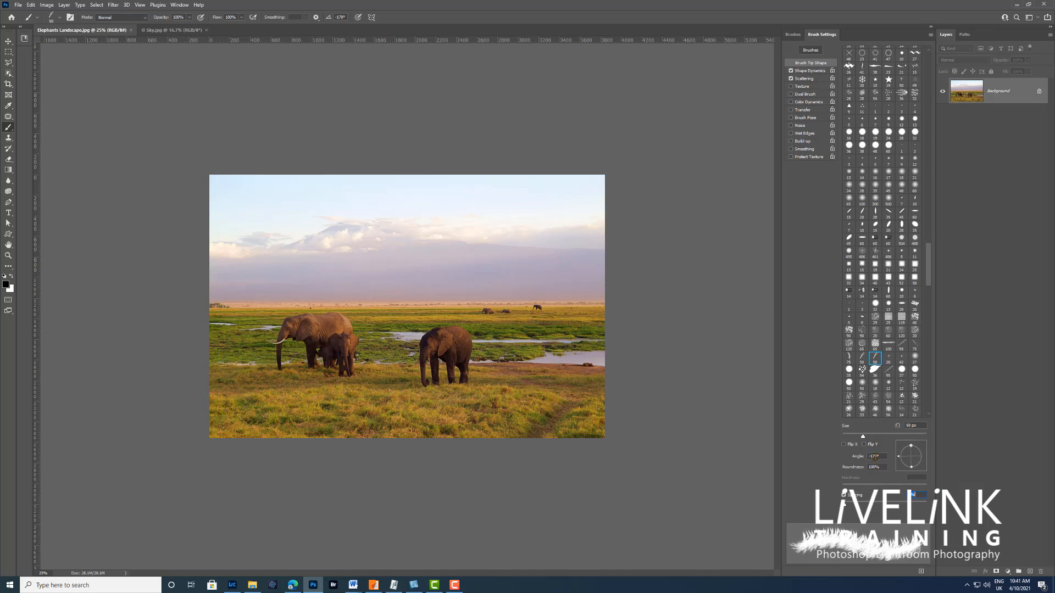
click(875, 457)
text(-180)
Step: Save the customised brush as a new preset named Realistic Horizon 2 and return to the brush list
click(921, 572)
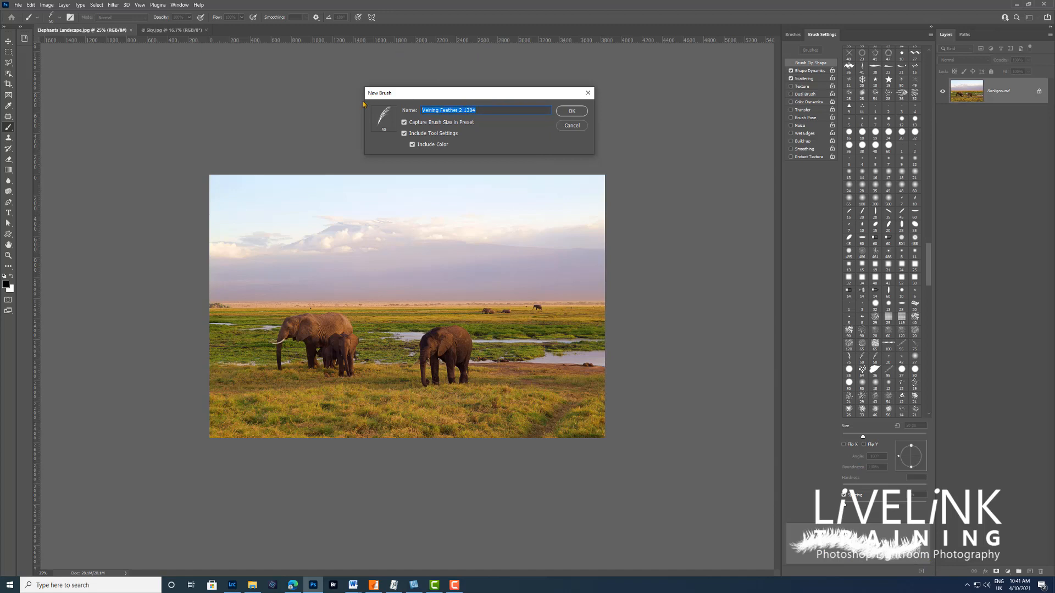
text(Realistic Horizon 2)
click(575, 115)
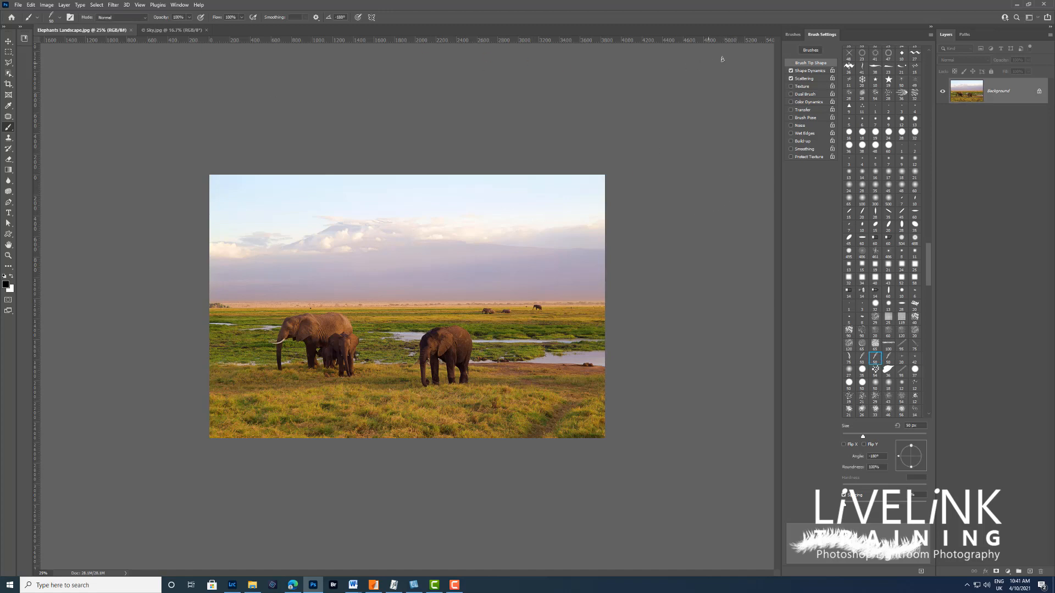
click(793, 34)
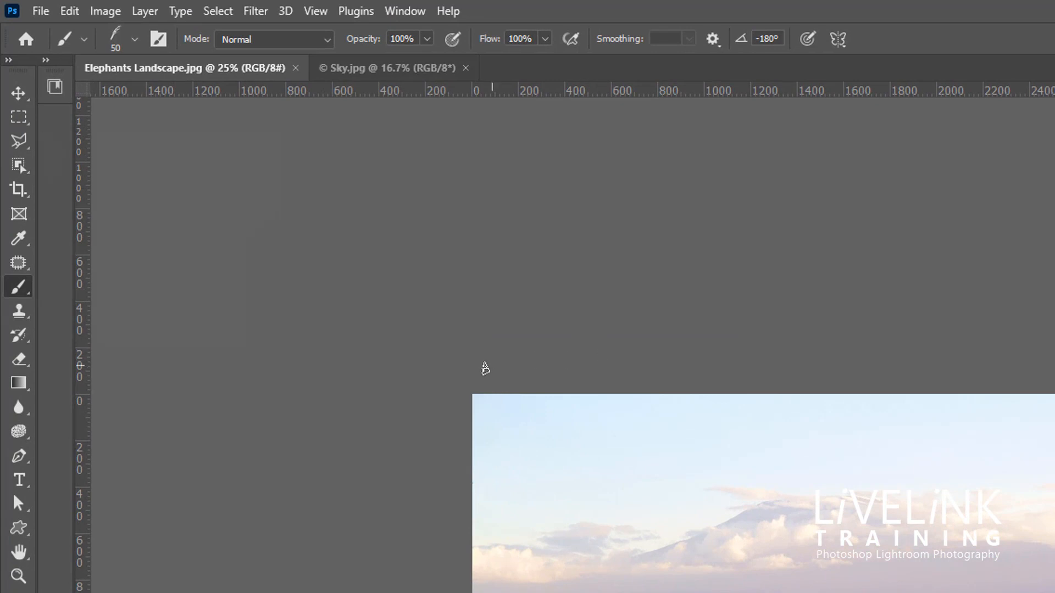
Step: Unlock the background of Elephants Landscape.jpg, delete a rectangular selection covering the whole sky down to the horizon, and deselect
key(v)
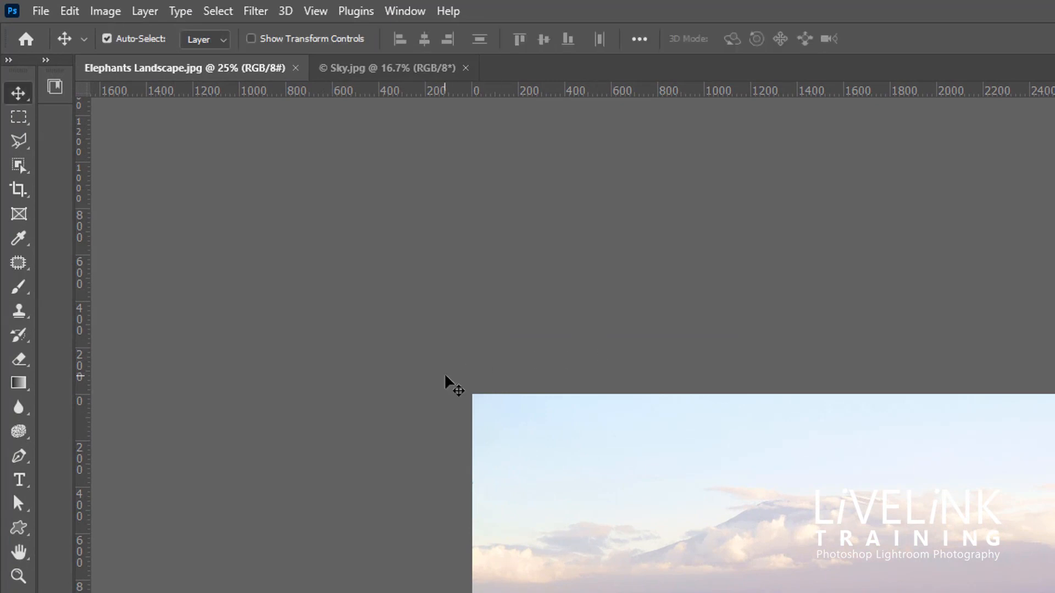
click(18, 117)
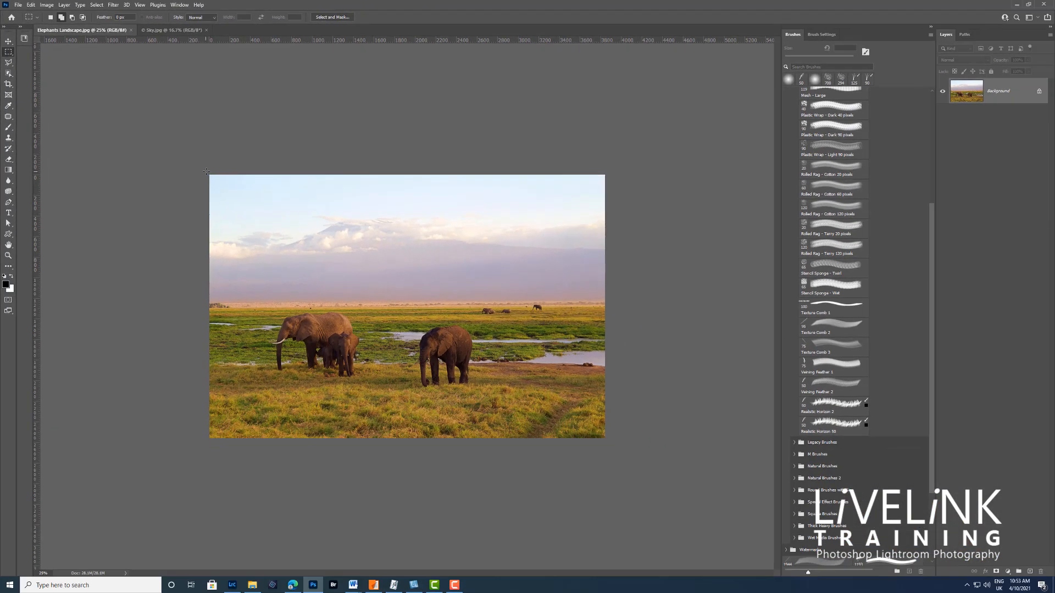
drag(210, 175, 614, 301)
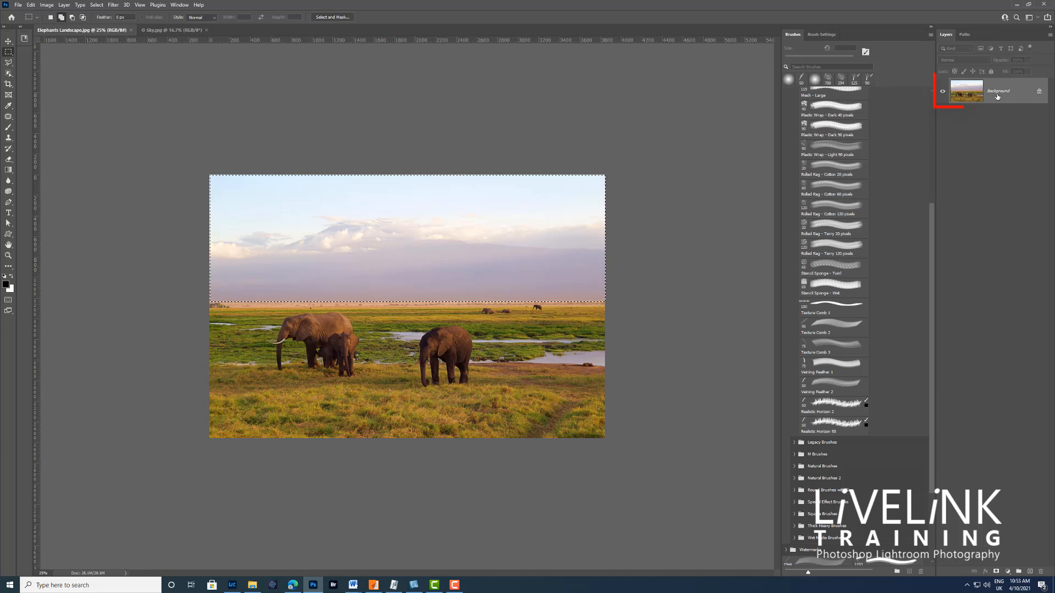
click(1040, 93)
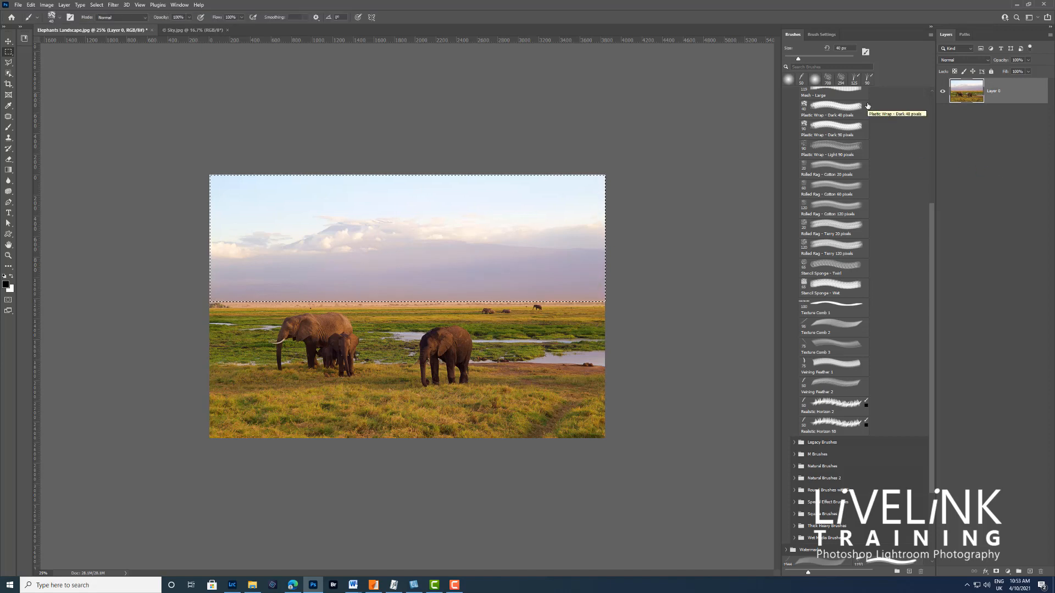
key(Delete)
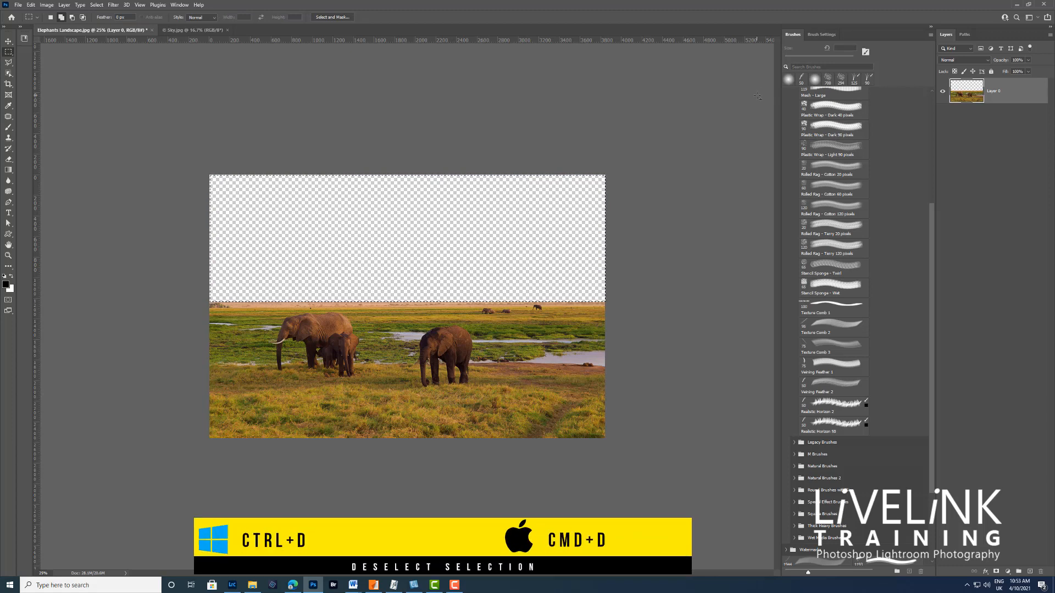
key(ctrl+d)
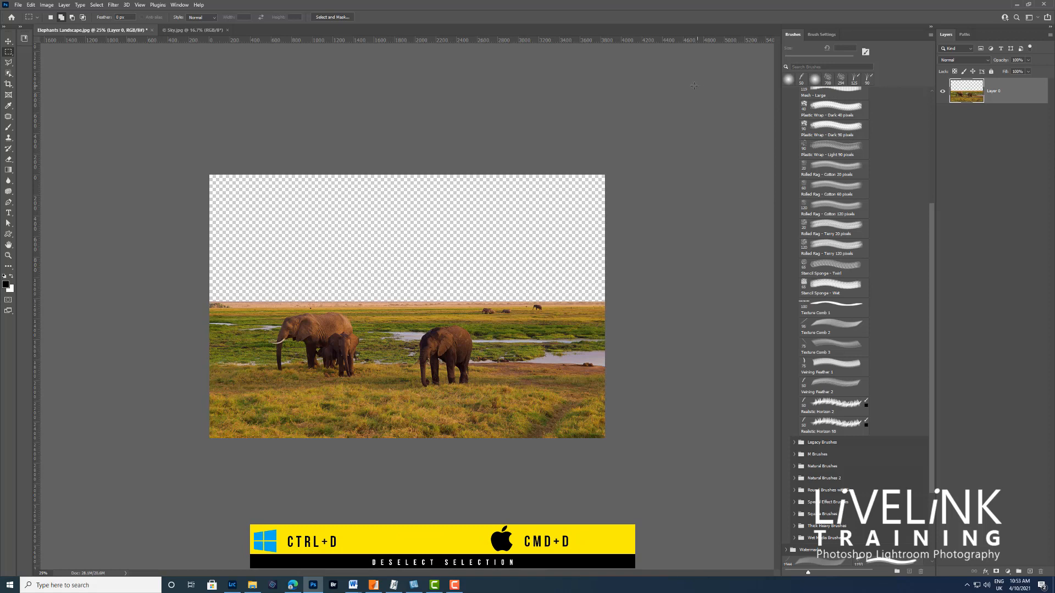
Step: In Sky.jpg, unlock the background, delete a rectangular selection of the sea and pier below the horizon, and deselect
click(191, 31)
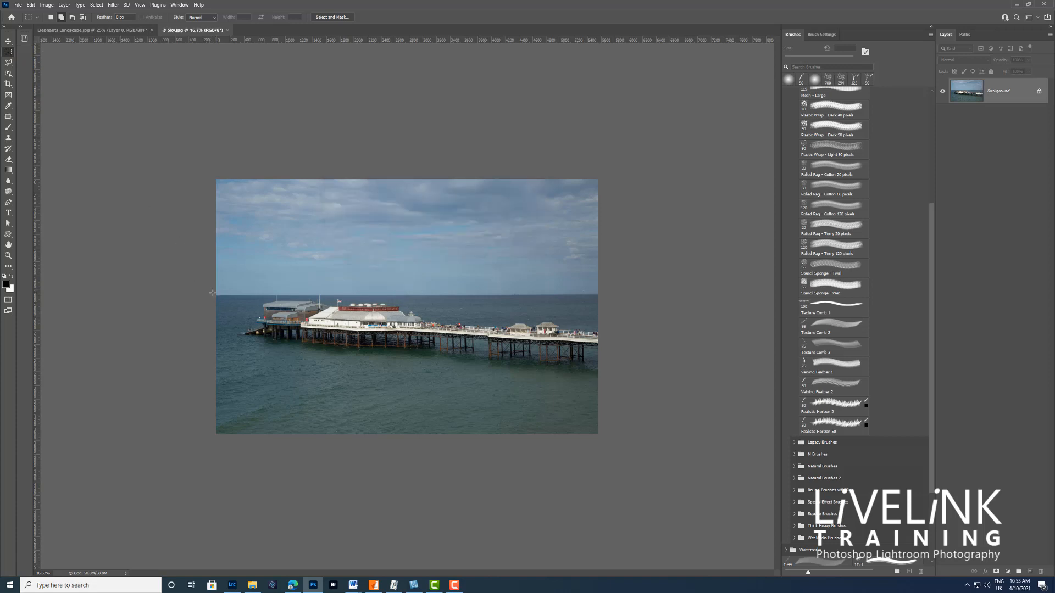
drag(213, 294, 601, 435)
click(1040, 93)
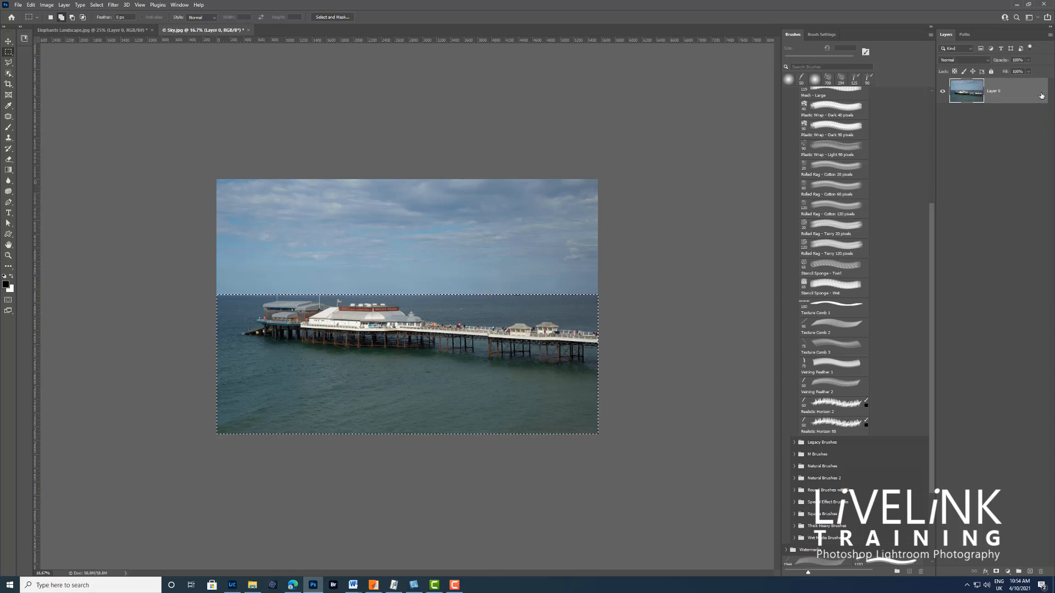
key(Delete)
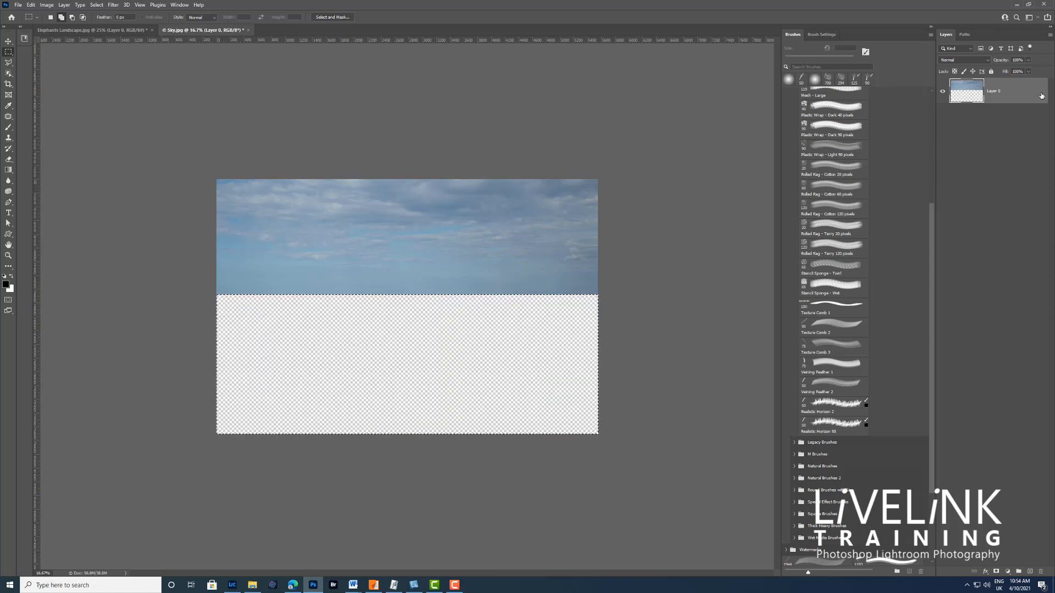
key(ctrl+d)
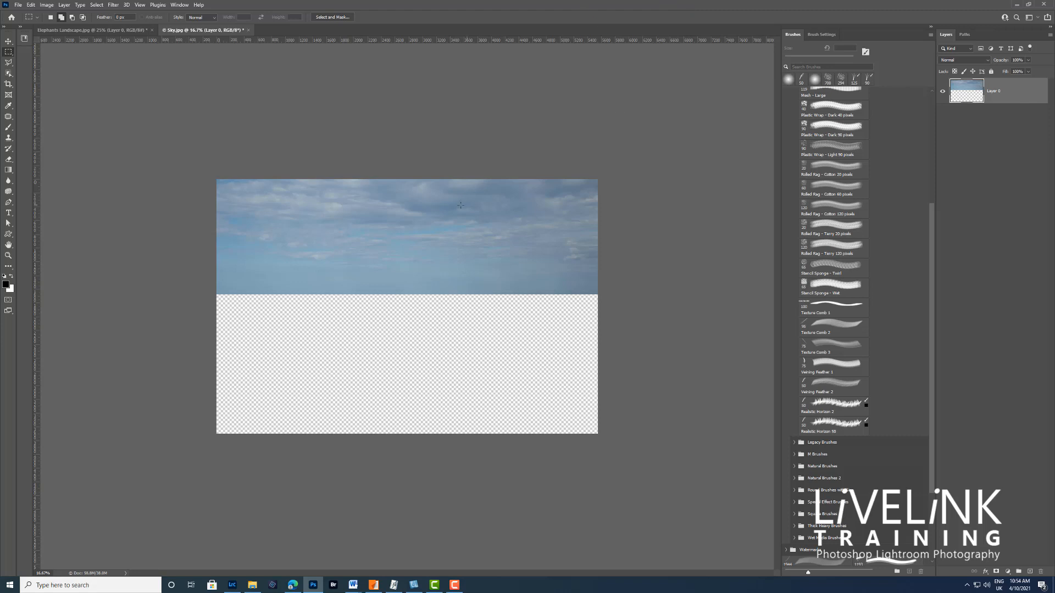
Step: Copy the remaining sky from Sky.jpg into Elephants Landscape.jpg with the Move tool and position it across the full image width
click(8, 42)
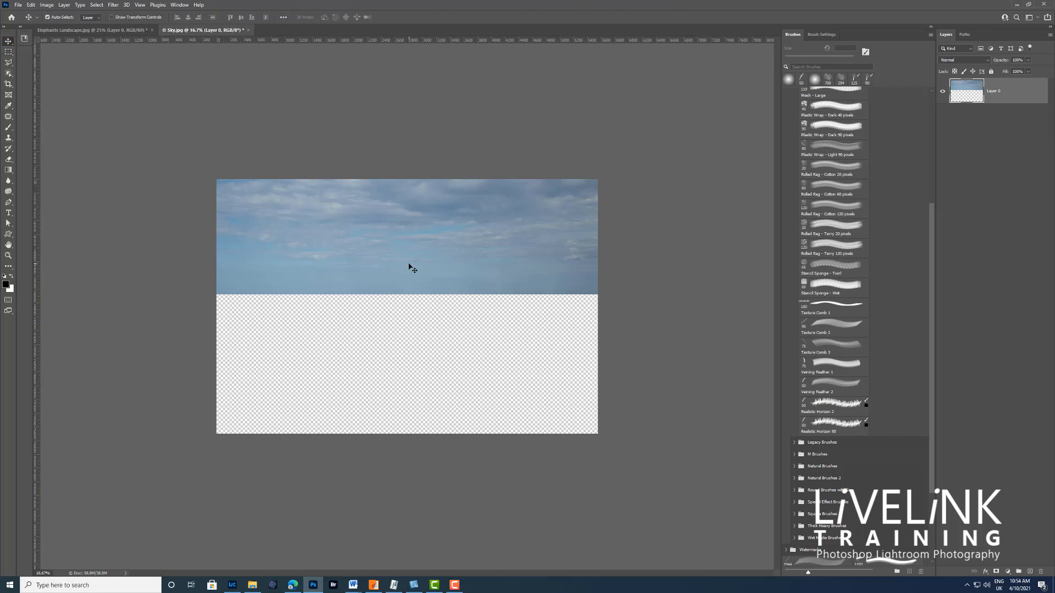
drag(412, 267, 339, 237)
drag(397, 268, 510, 248)
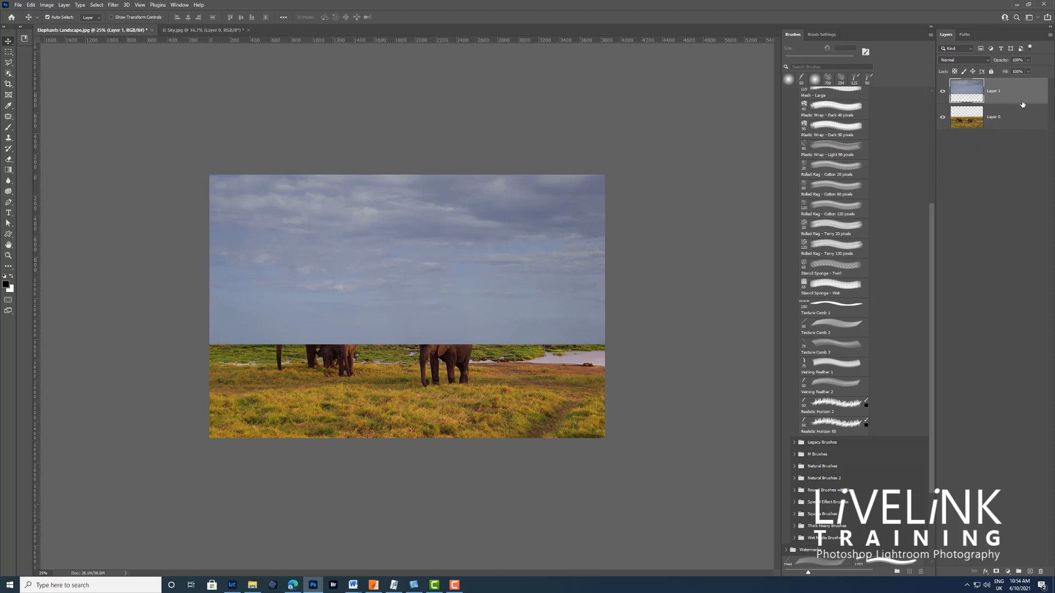
Step: Move the new sky layer beneath the elephant landscape layer and inspect the join along the horizon up close
drag(1020, 90, 1014, 132)
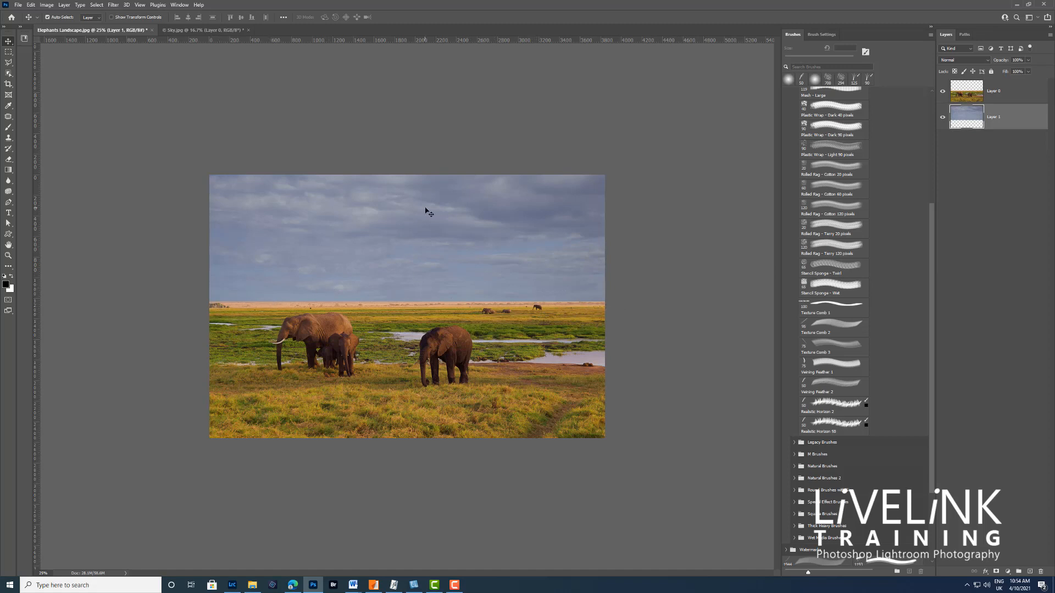
key(ctrl+plus)
key(ctrl+plus)
key(ctrl+plus)
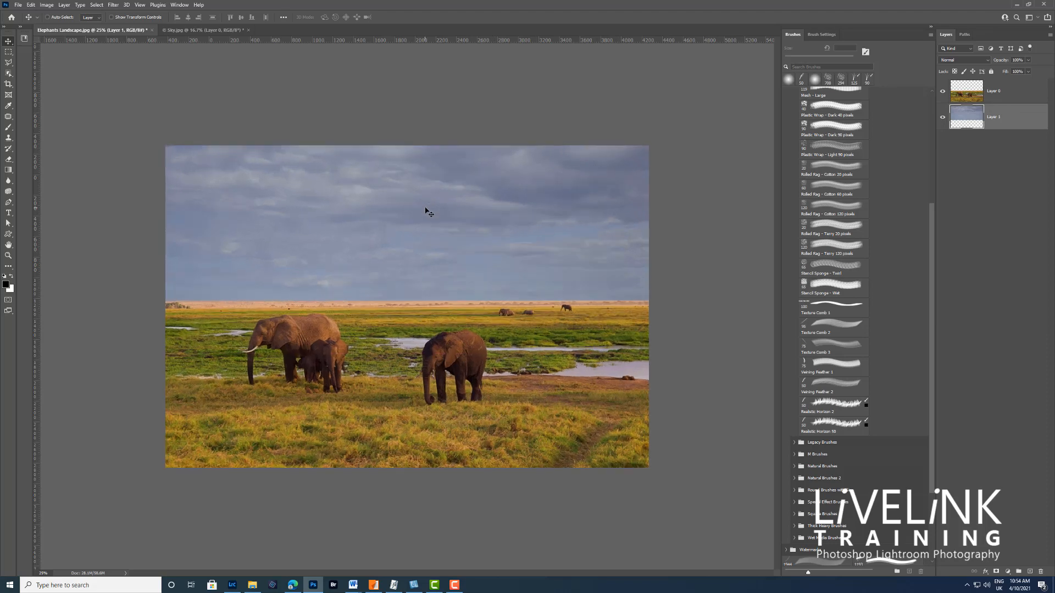
key(ctrl+plus)
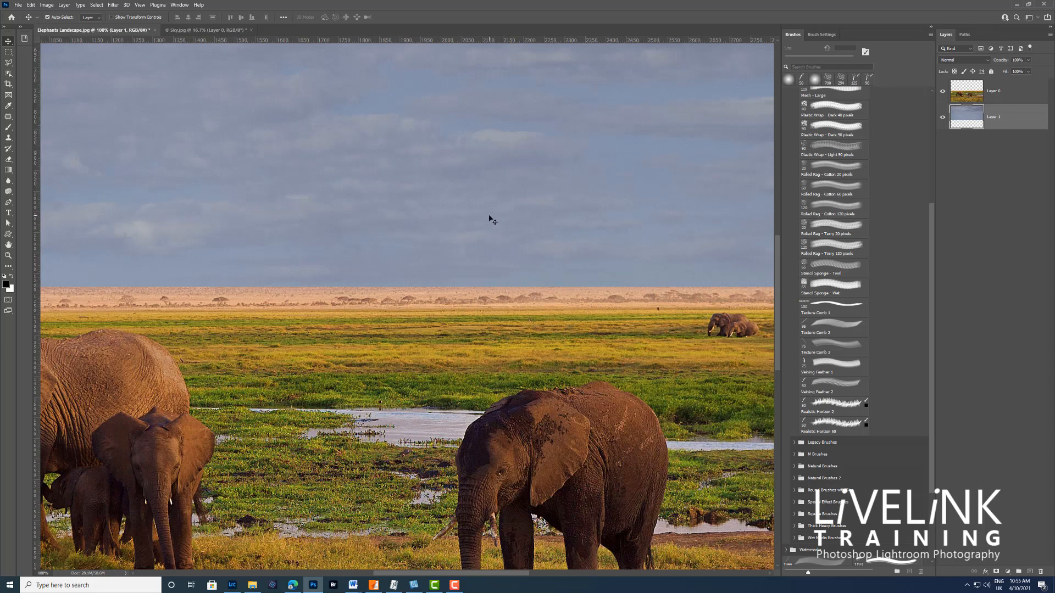
Step: Draw a straight work path along the horizon with the Pen tool, extending past both sides of the image, and leave it selected
key(ctrl+minus)
key(ctrl+minus)
key(ctrl+minus)
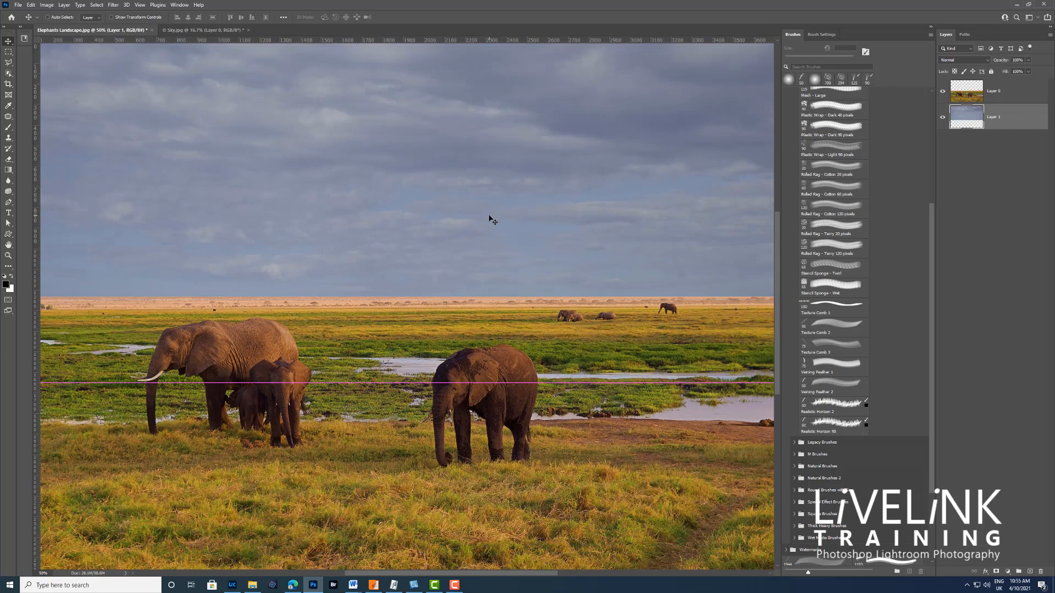
key(ctrl+minus)
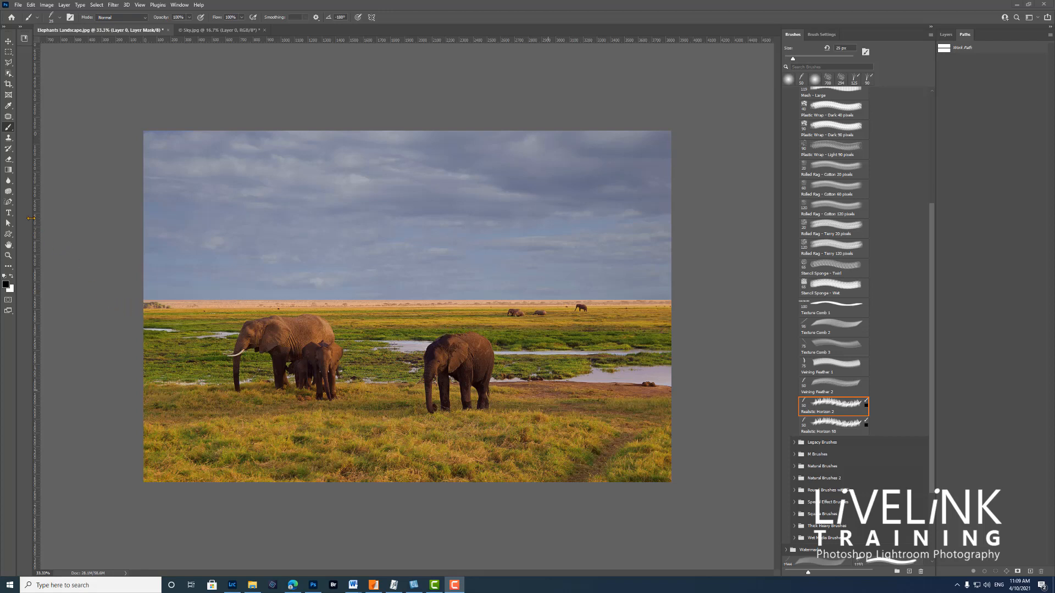
click(9, 204)
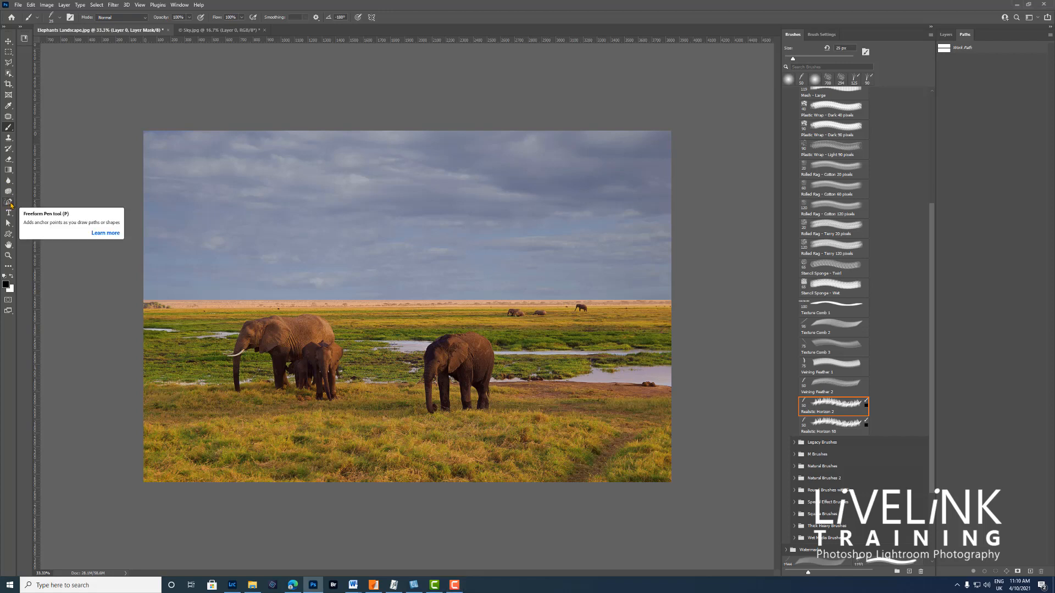
click(10, 203)
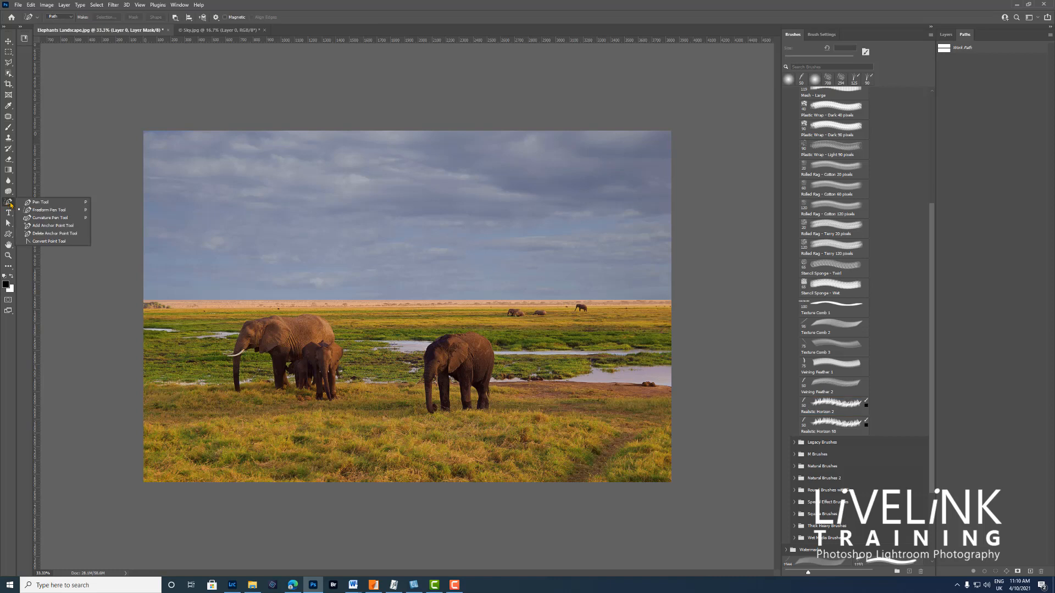
click(47, 203)
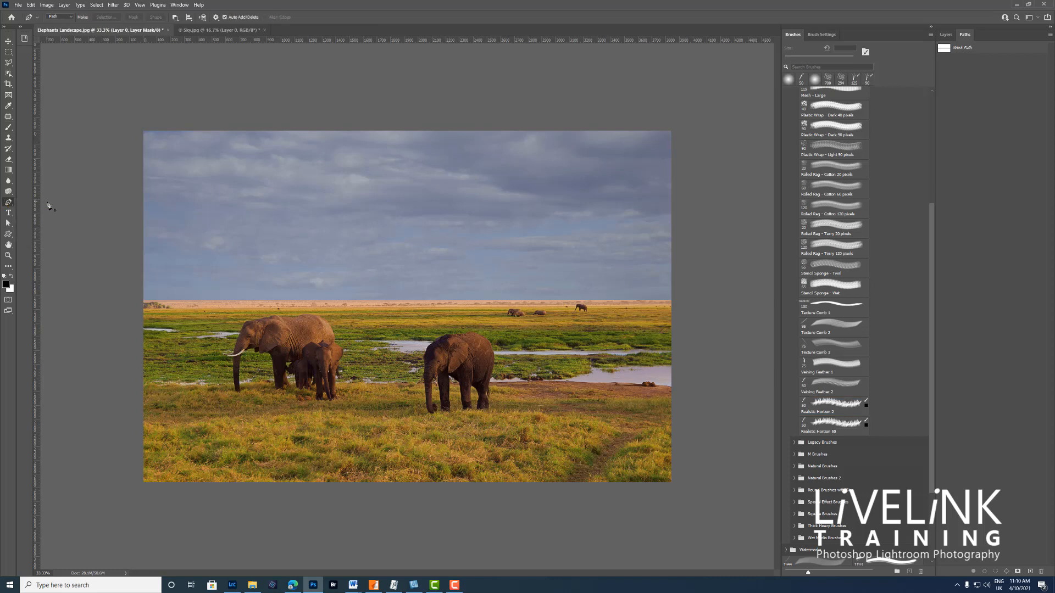
click(116, 299)
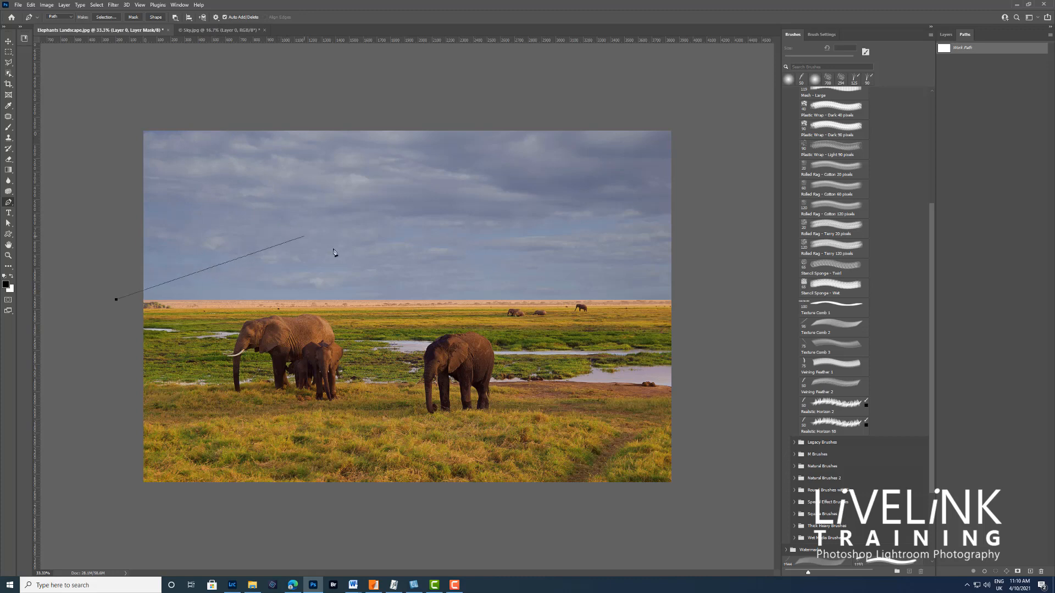
click(216, 18)
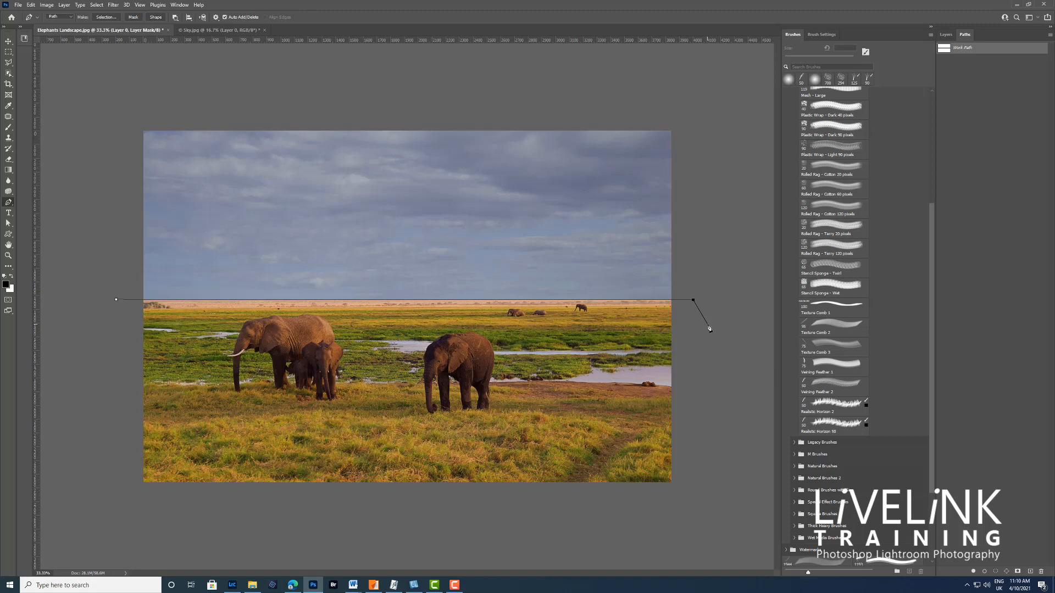
key(Return)
click(988, 80)
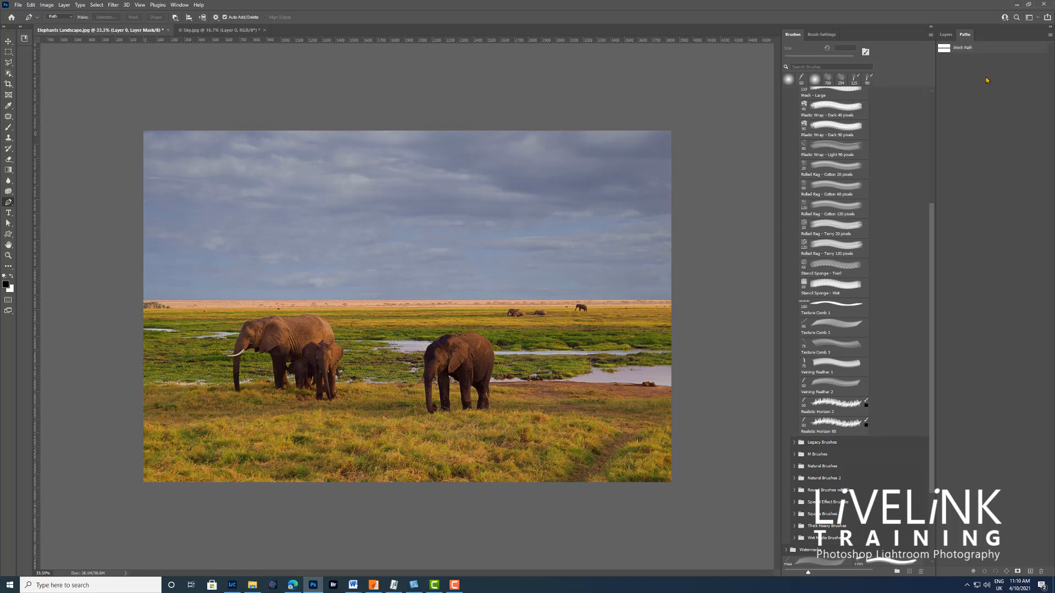
click(987, 49)
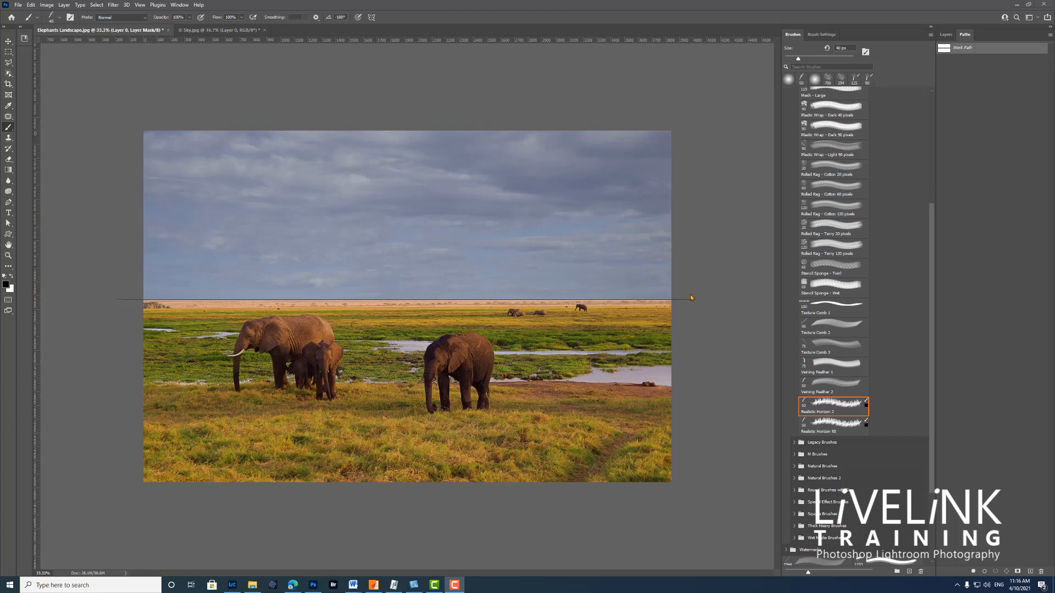
Step: Choose the Realistic Horizon 2 brush, adjust its size, and check that Layer 0's mask is active while the work path stays selected
click(946, 34)
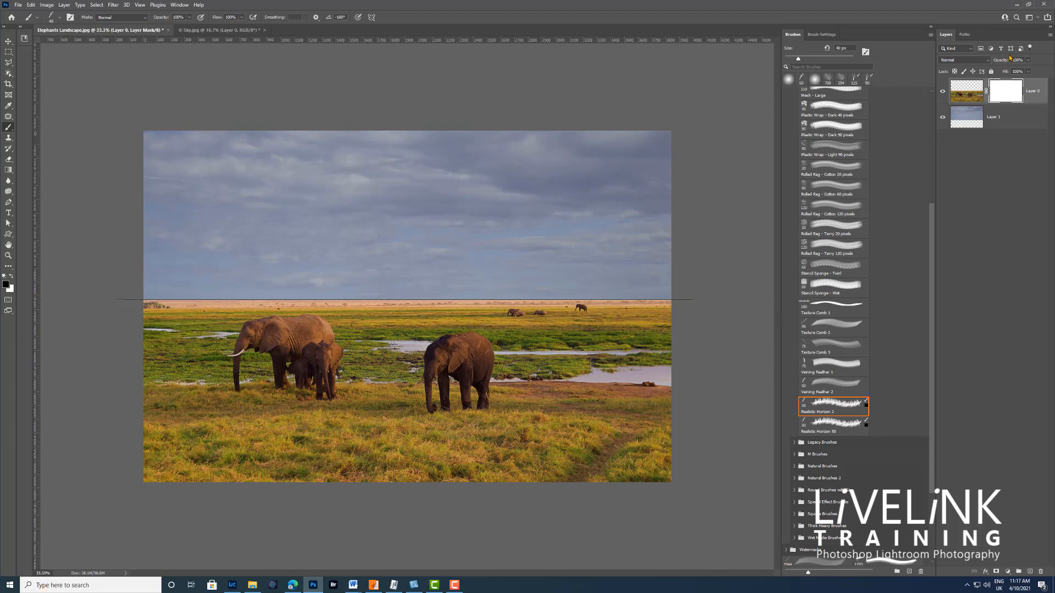
click(965, 34)
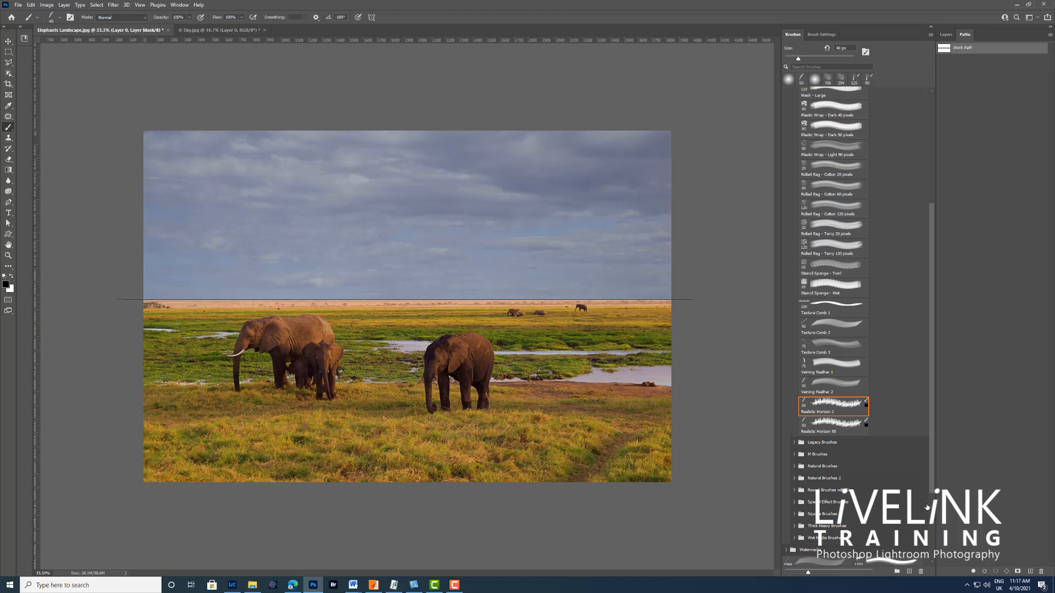
click(830, 405)
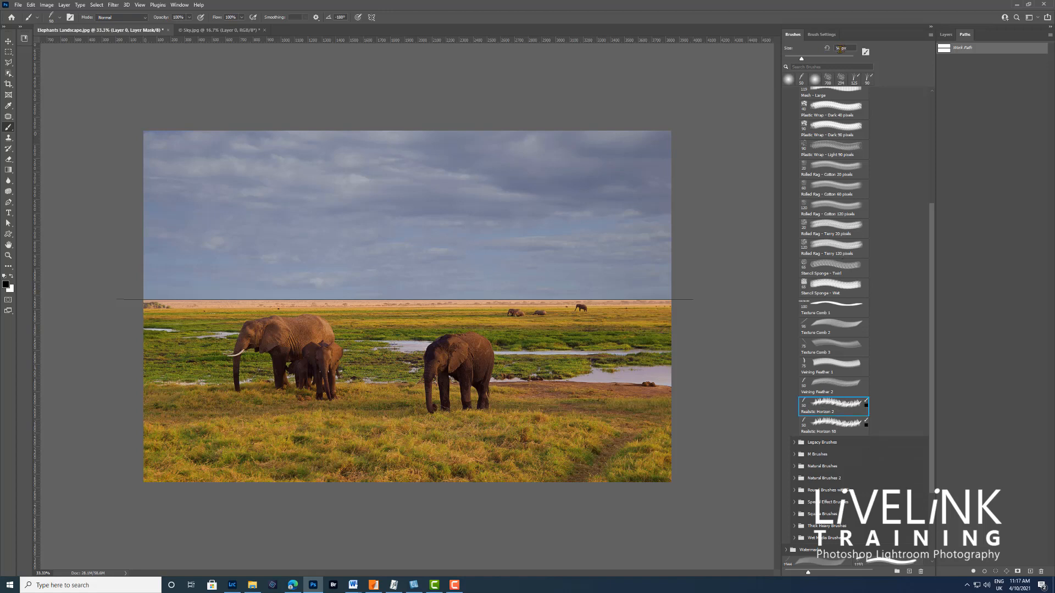
key(BackSpace)
key(BackSpace)
text(40)
key(Return)
click(850, 409)
click(945, 34)
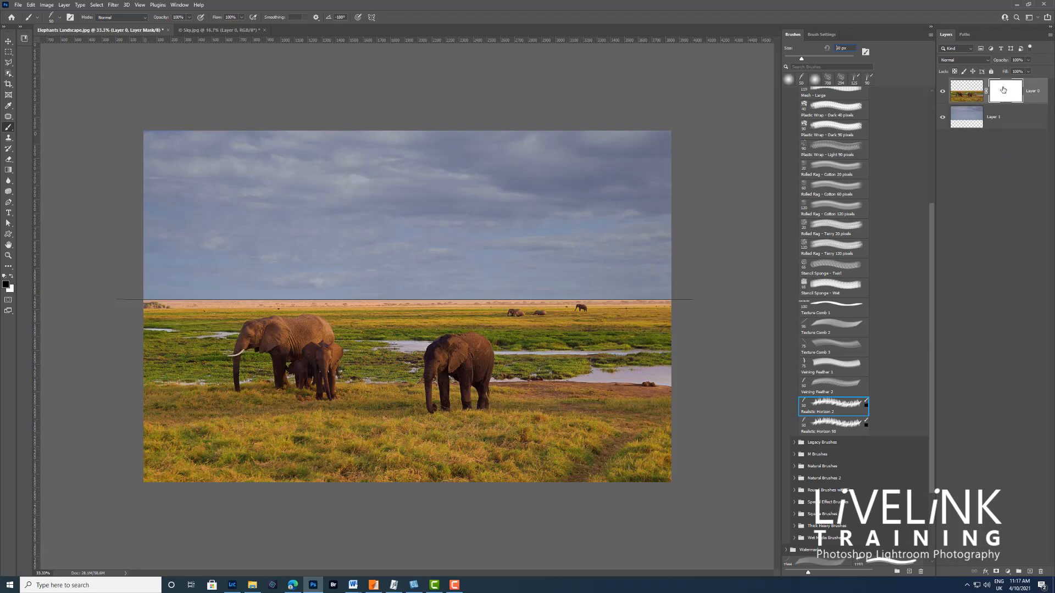
click(966, 35)
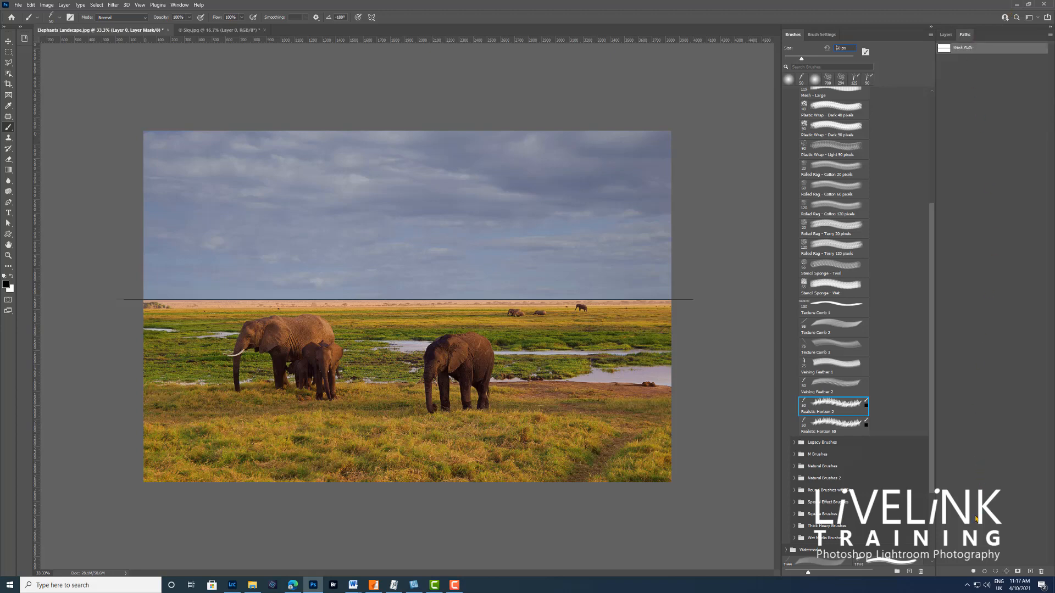
Step: Stroke the work path with the brush on Layer 0's mask, deselect the path, and inspect the blended horizon up close and in full
click(984, 572)
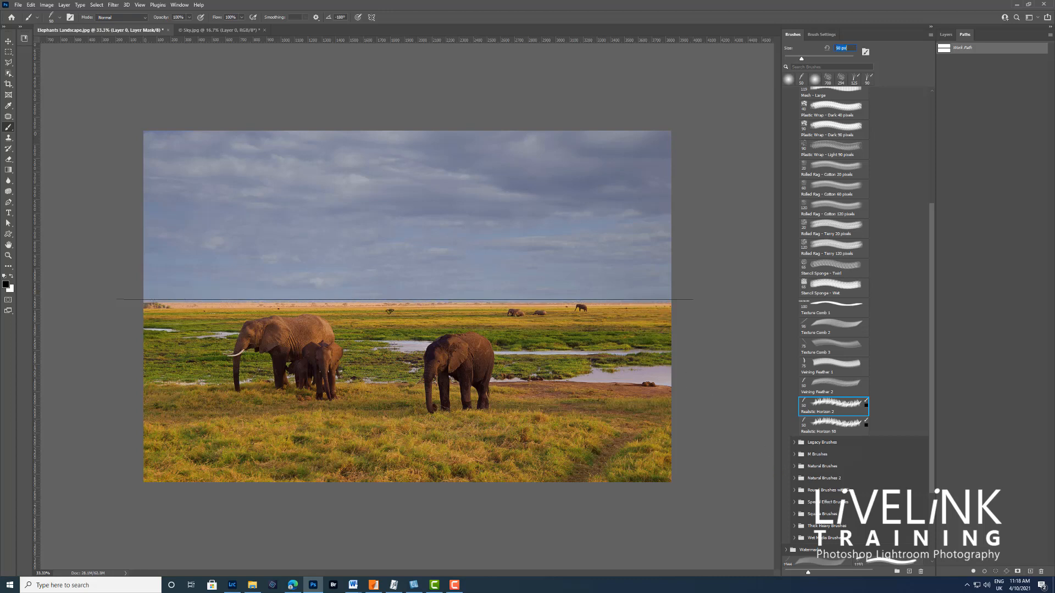
click(983, 74)
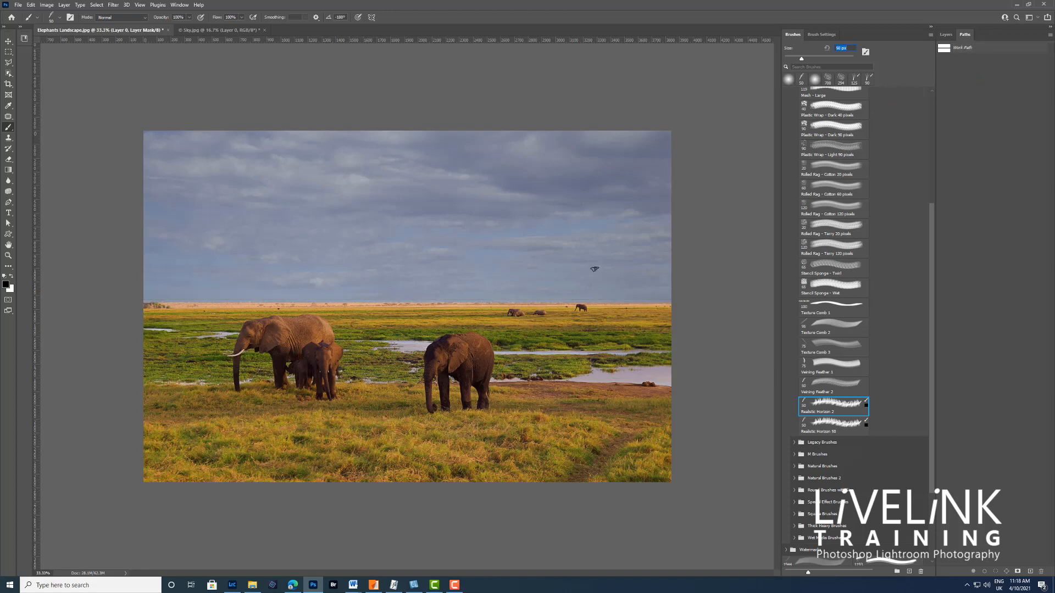
scroll(595, 270, up, 4)
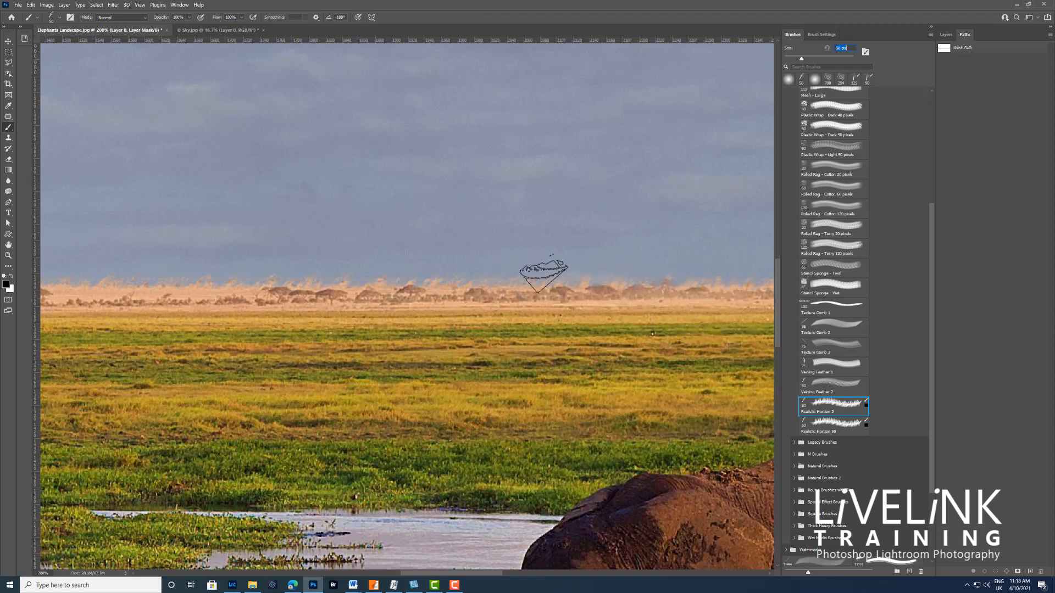
key(ctrl+minus)
key(ctrl+minus)
key(ctrl+minus)
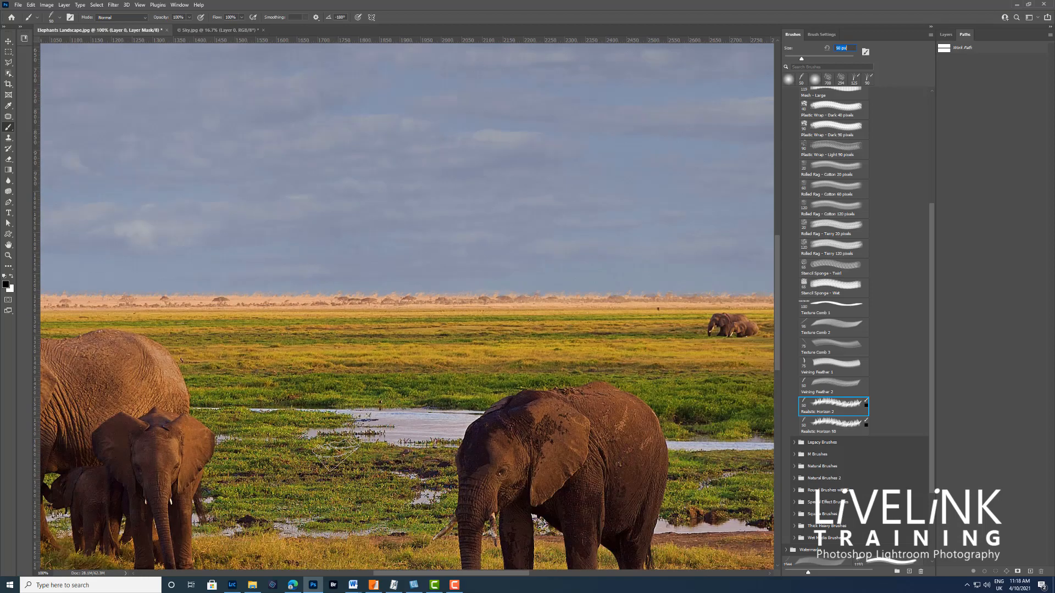
key(ctrl+minus)
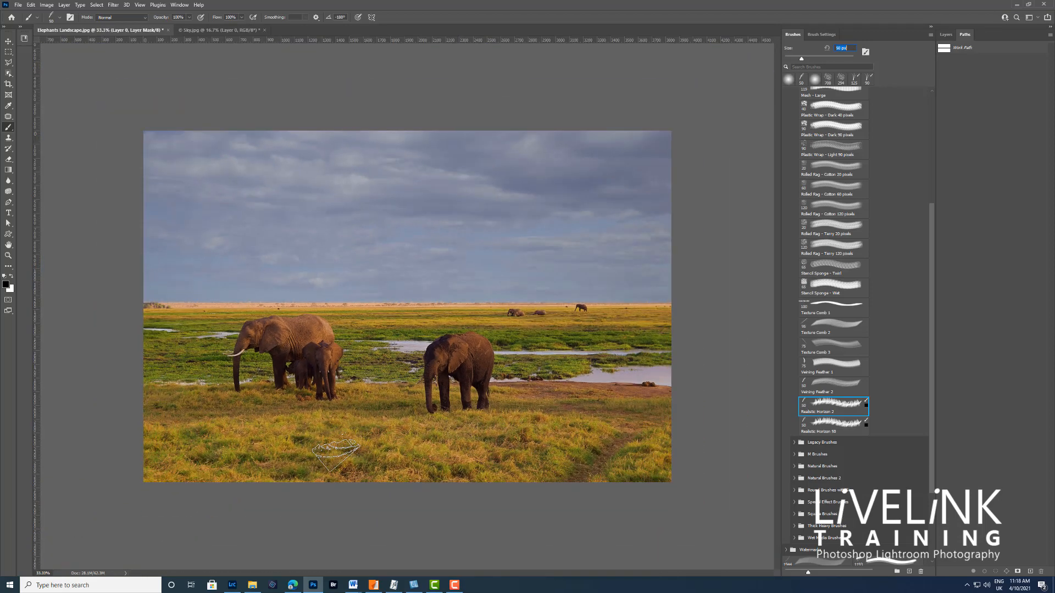